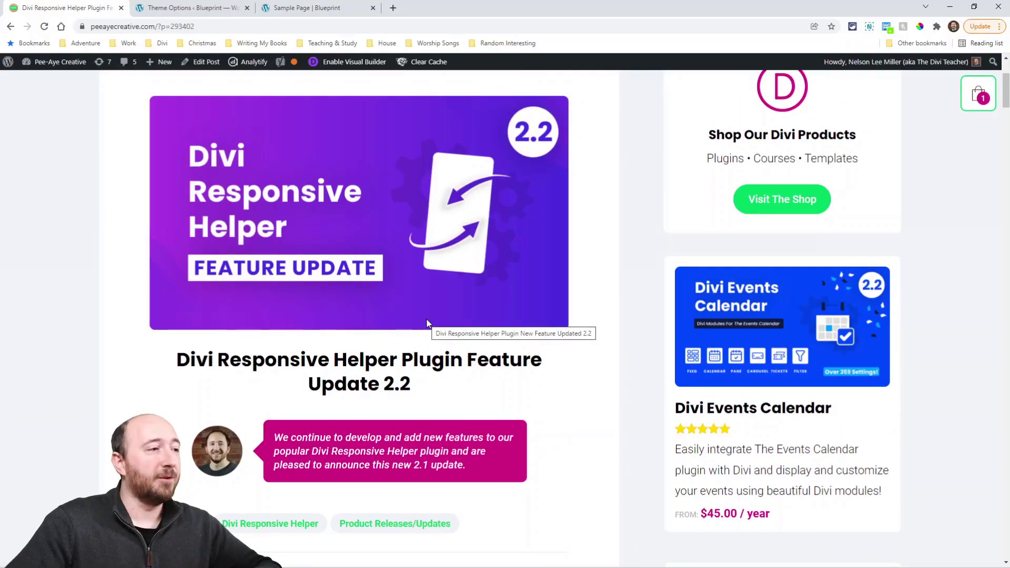
- Scroll the Divi Responsive Helper 2.2 blog post to its What's New introduction
scroll(608, 455, down, 1)
scroll(605, 451, down, 7)
scroll(520, 358, up, 2)
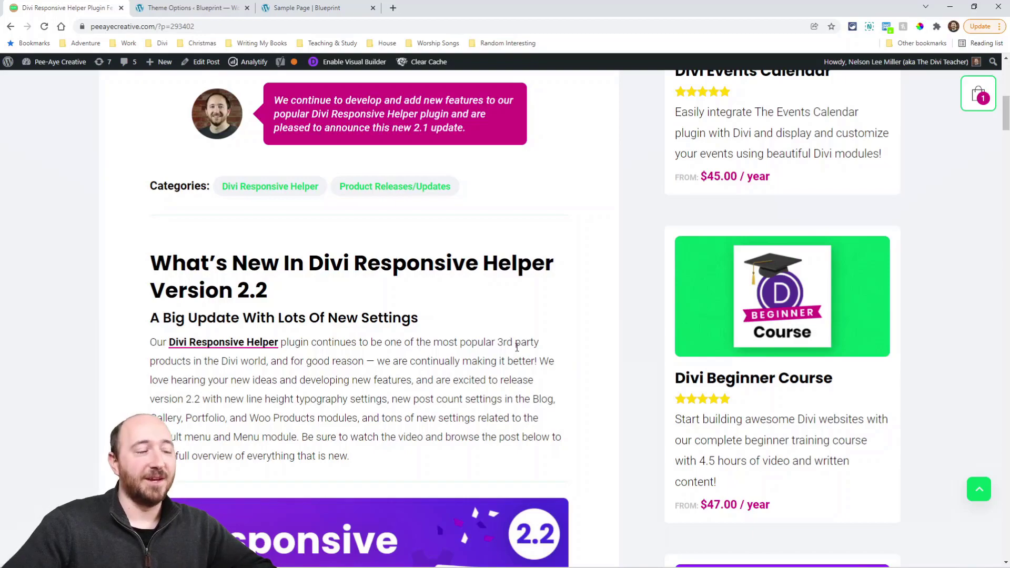
- Scroll through the article's New Features section describing the 2.2 additions
scroll(517, 347, down, 10)
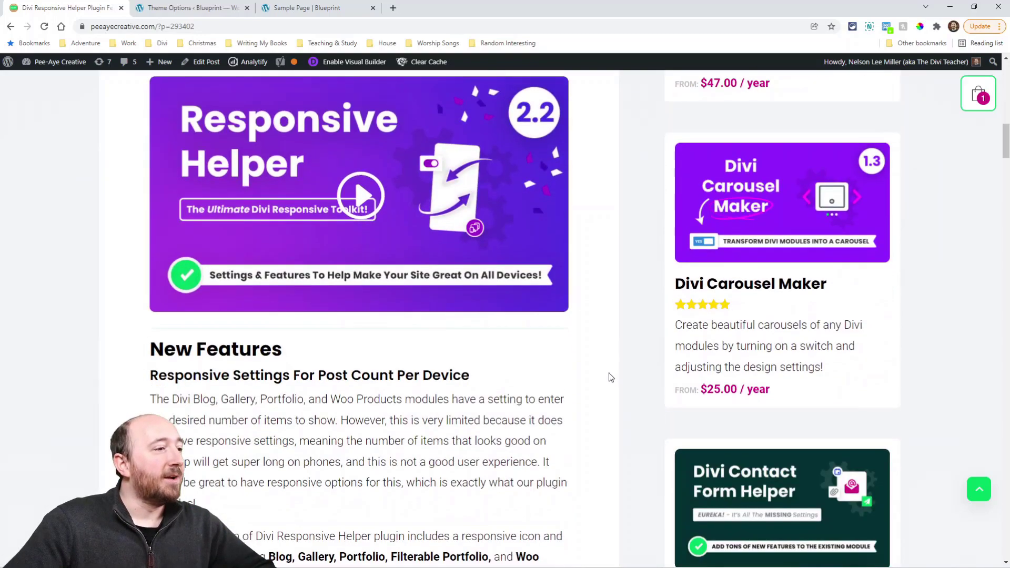
scroll(551, 365, down, 2)
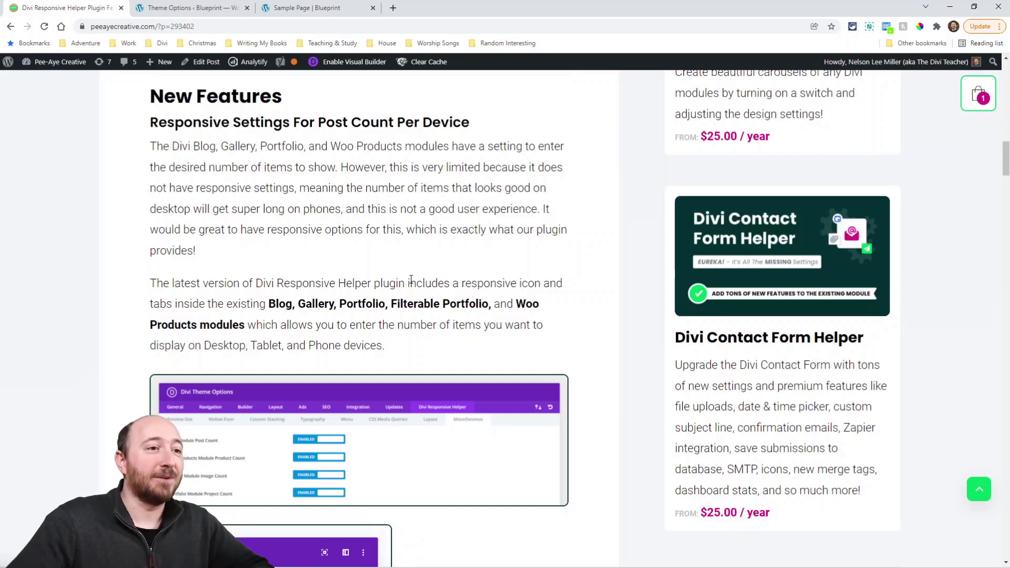
scroll(421, 306, down, 9)
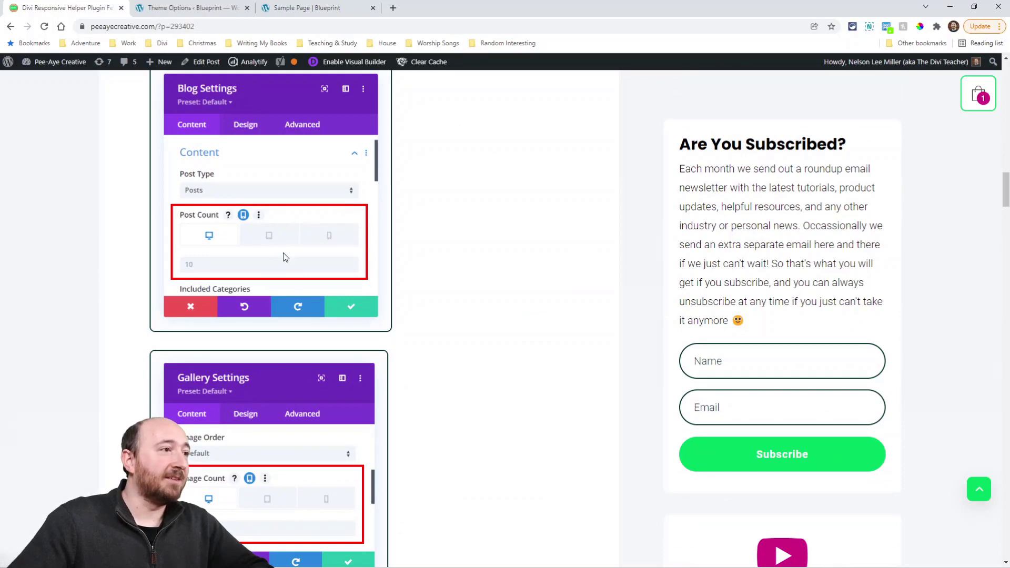
scroll(348, 296, up, 3)
scroll(347, 296, up, 3)
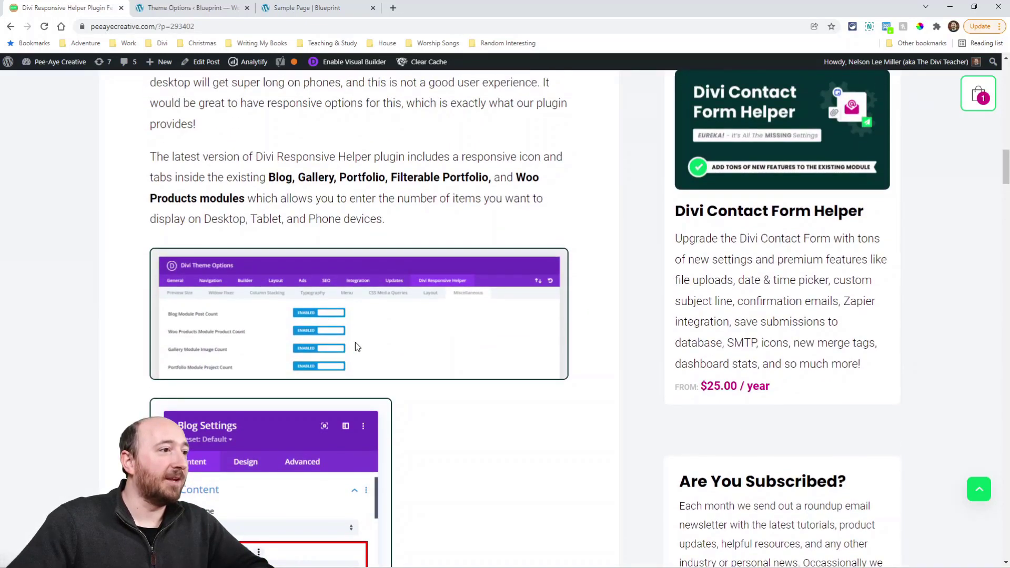
scroll(392, 325, down, 9)
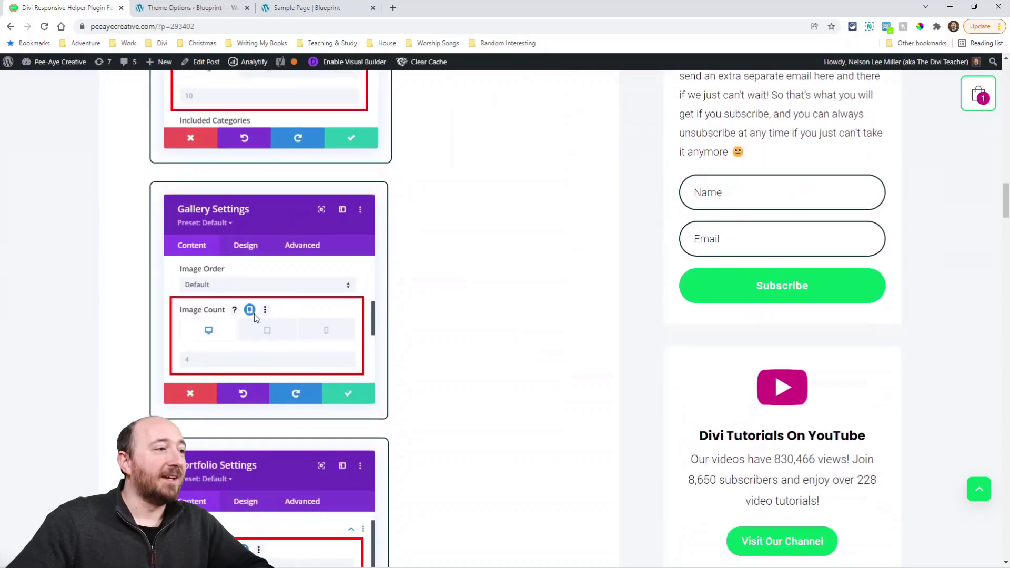
scroll(263, 347, down, 8)
scroll(269, 294, down, 3)
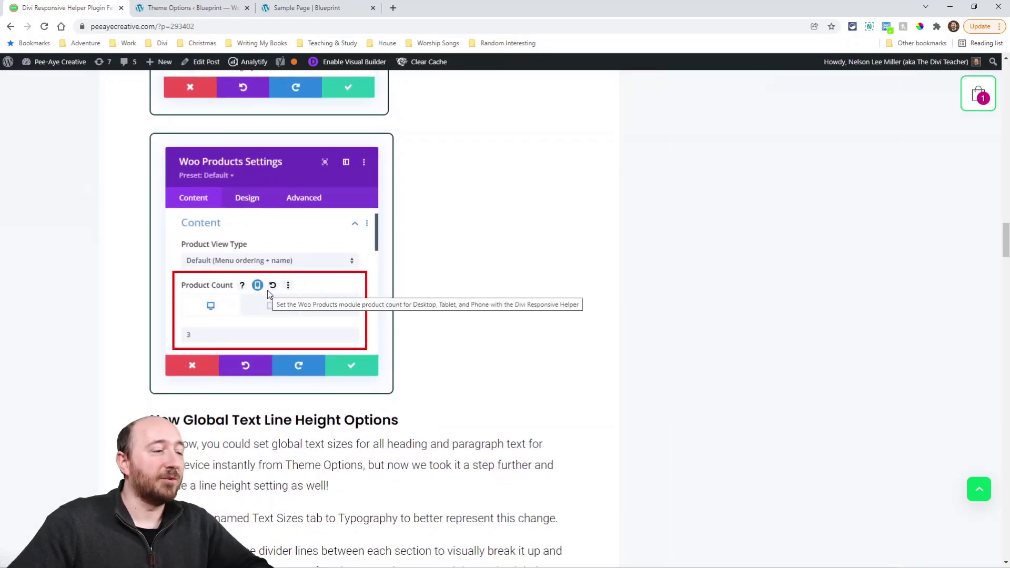
scroll(379, 319, down, 6)
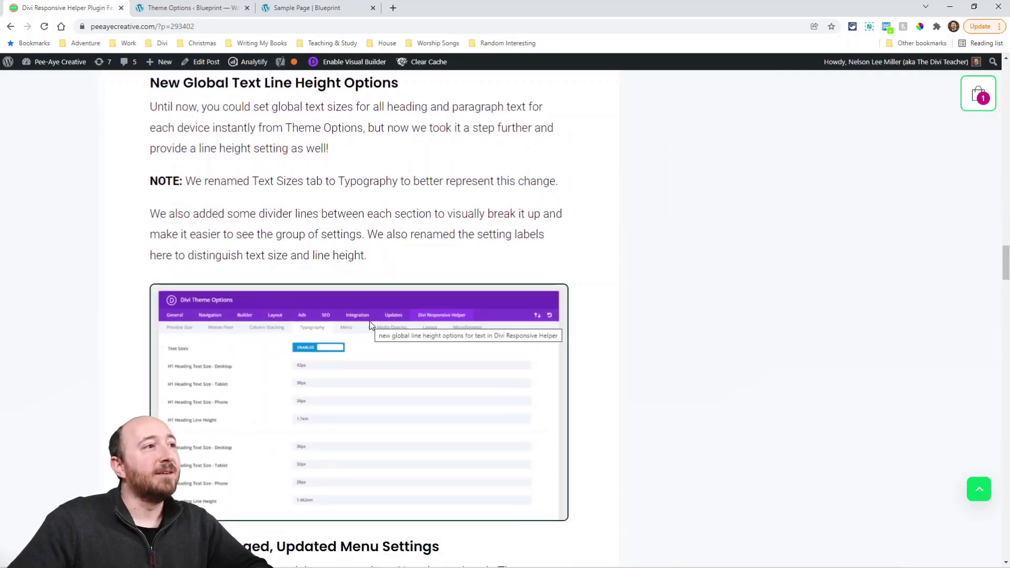
scroll(371, 325, up, 1)
- Show Responsive Helper Typography at 125% zoom, toggling Text Sizes off and back on
click(182, 11)
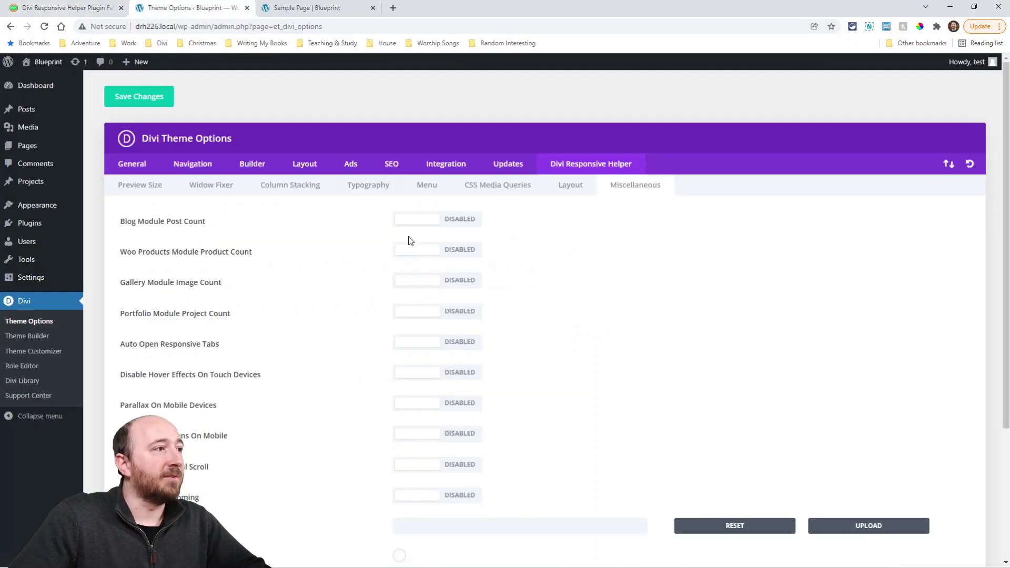
click(360, 191)
click(999, 26)
click(967, 145)
click(968, 145)
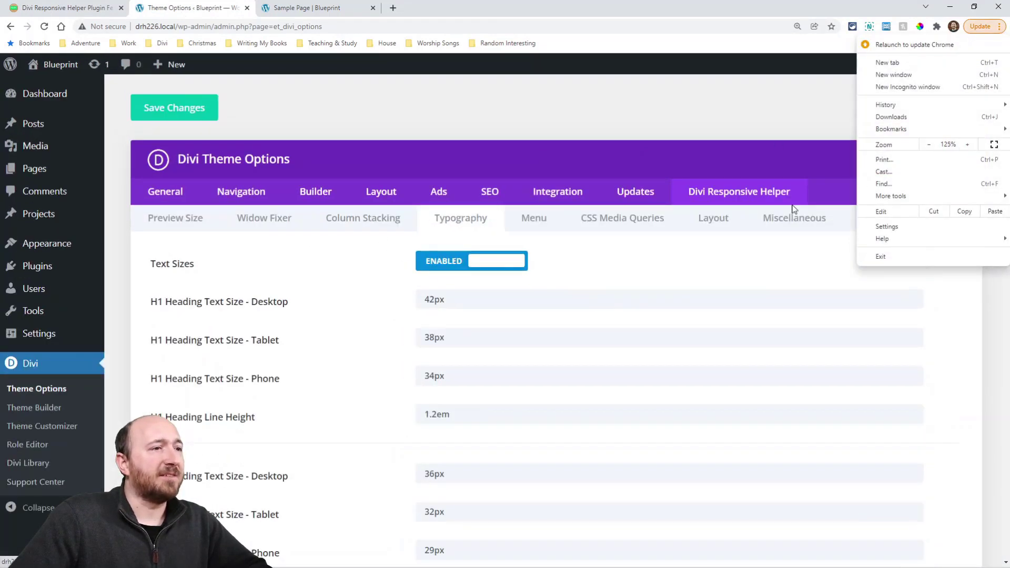
click(750, 261)
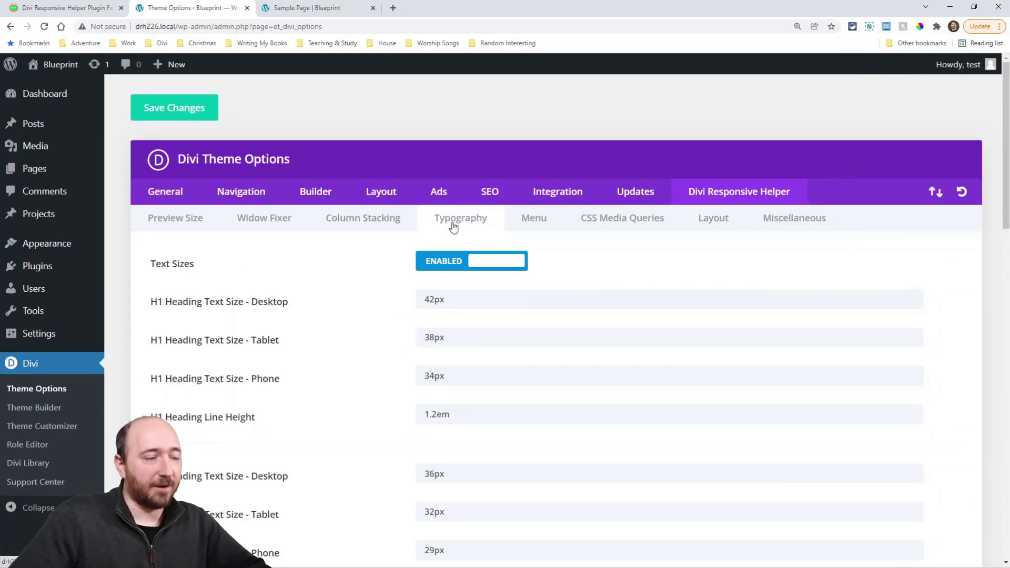
click(458, 261)
click(442, 264)
- Highlight the H1, H2 and H3 Heading Line Height settings
scroll(441, 284, down, 2)
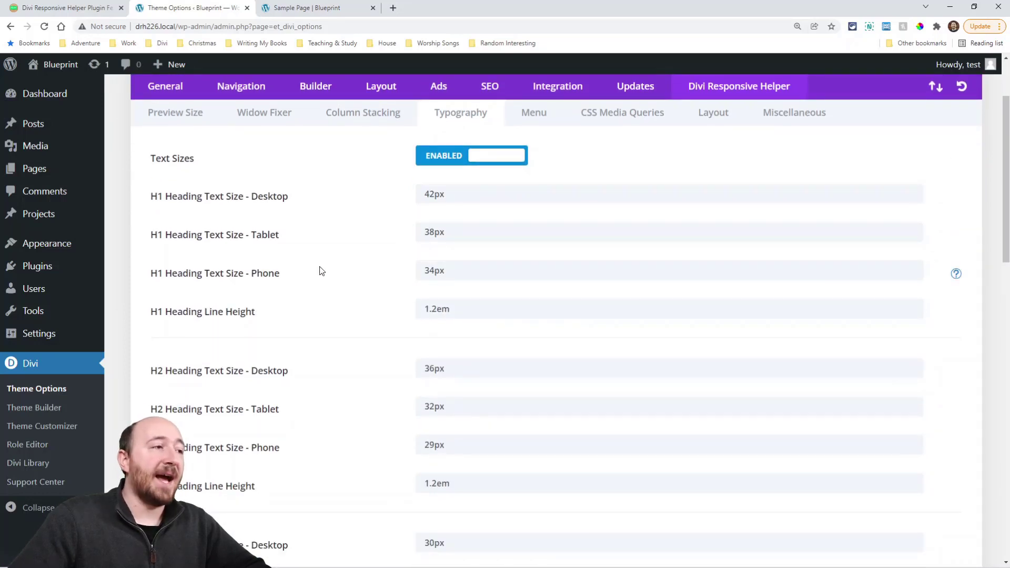
triple_click(200, 312)
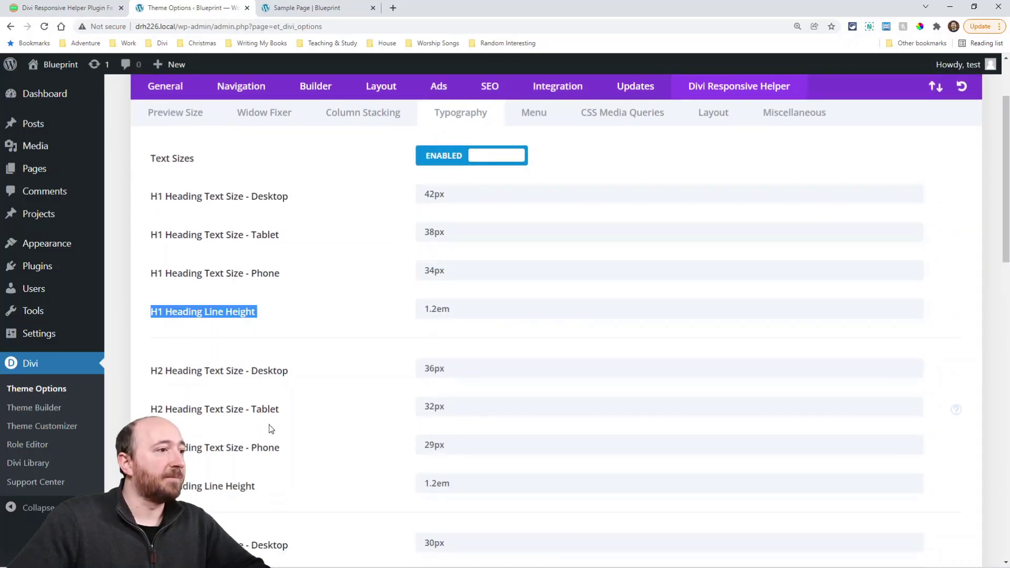
triple_click(203, 484)
scroll(271, 411, down, 3)
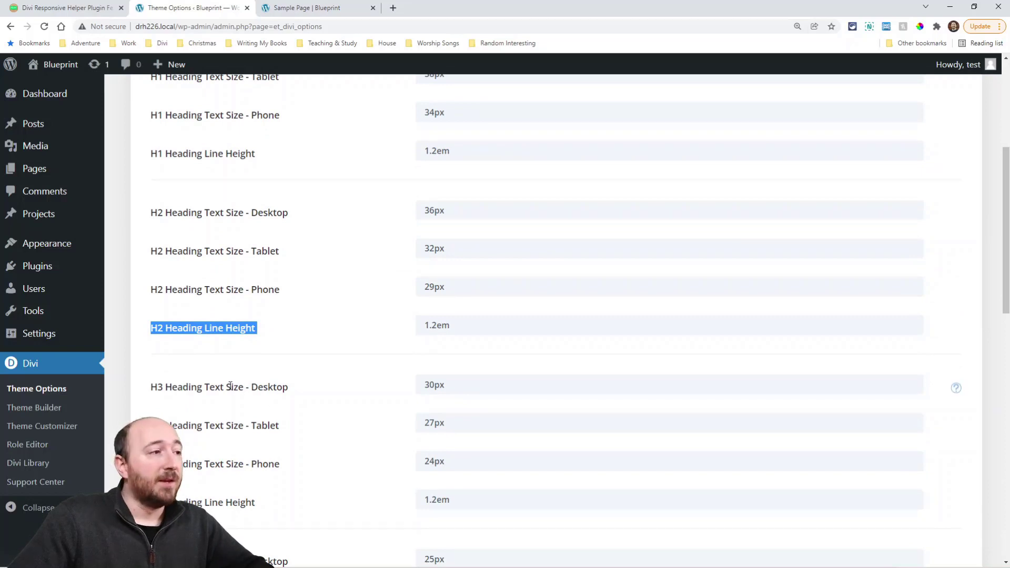
scroll(216, 461, down, 1)
scroll(211, 411, down, 3)
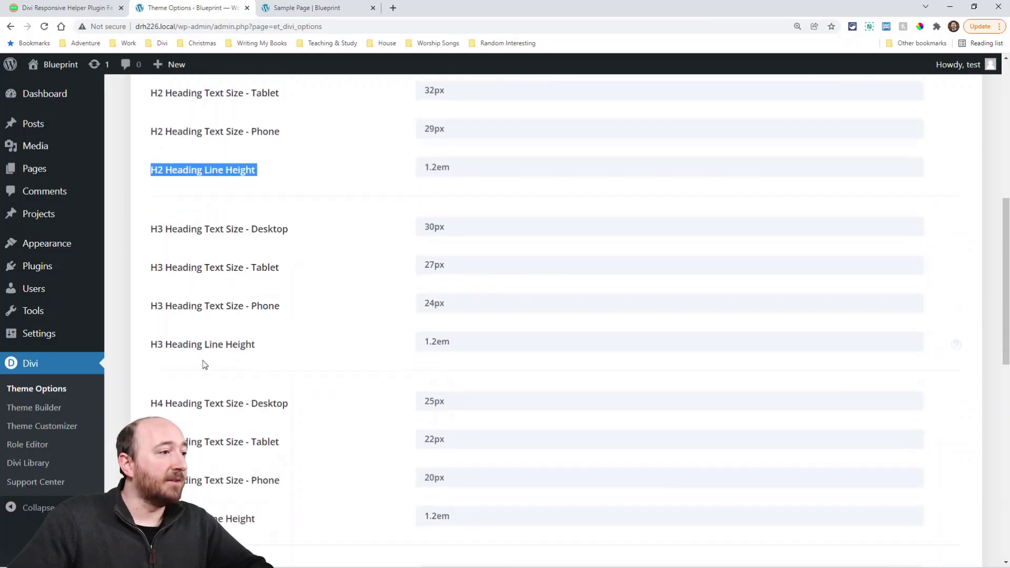
triple_click(189, 343)
scroll(282, 401, down, 10)
scroll(254, 424, down, 3)
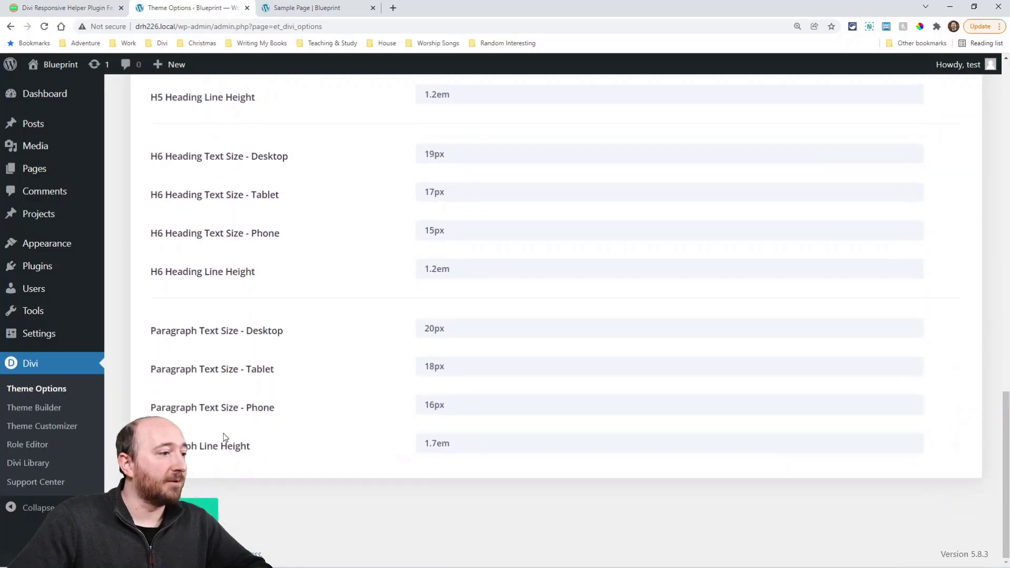
- Highlight the H1 size labels and their 42px, 38px and 34px values
drag(152, 447, 252, 447)
scroll(360, 440, up, 15)
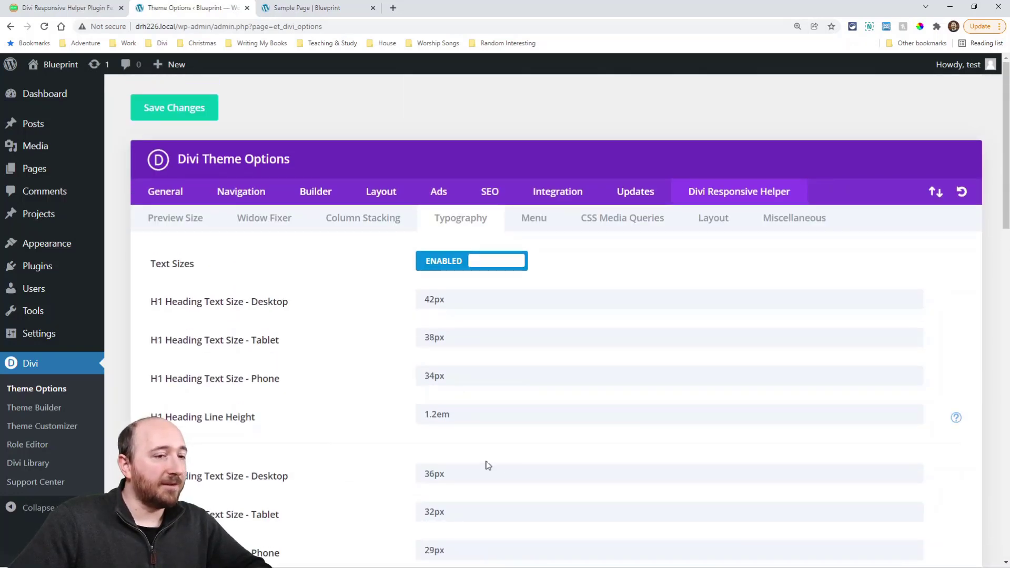
scroll(384, 399, down, 3)
scroll(337, 272, up, 2)
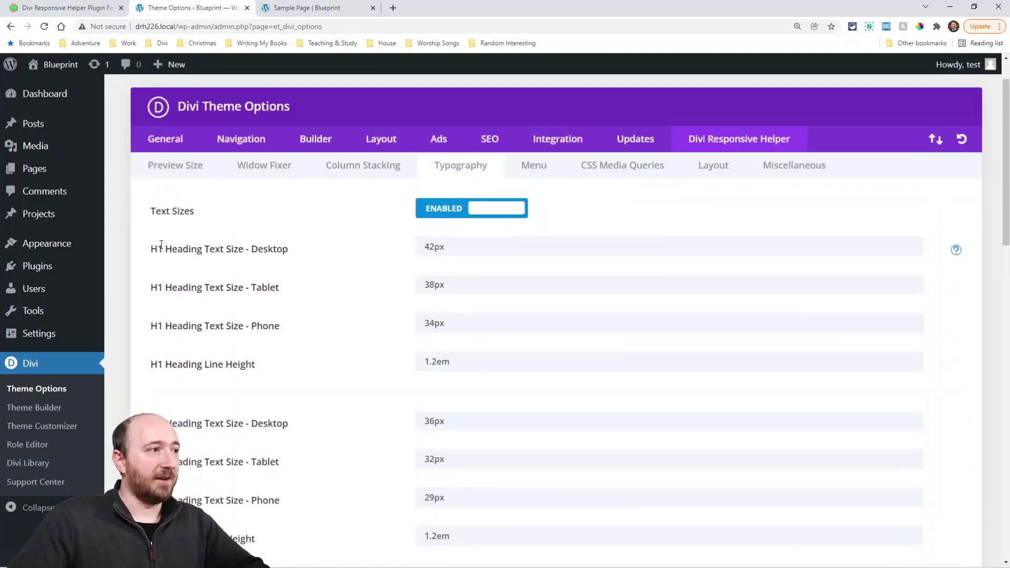
drag(151, 248, 259, 367)
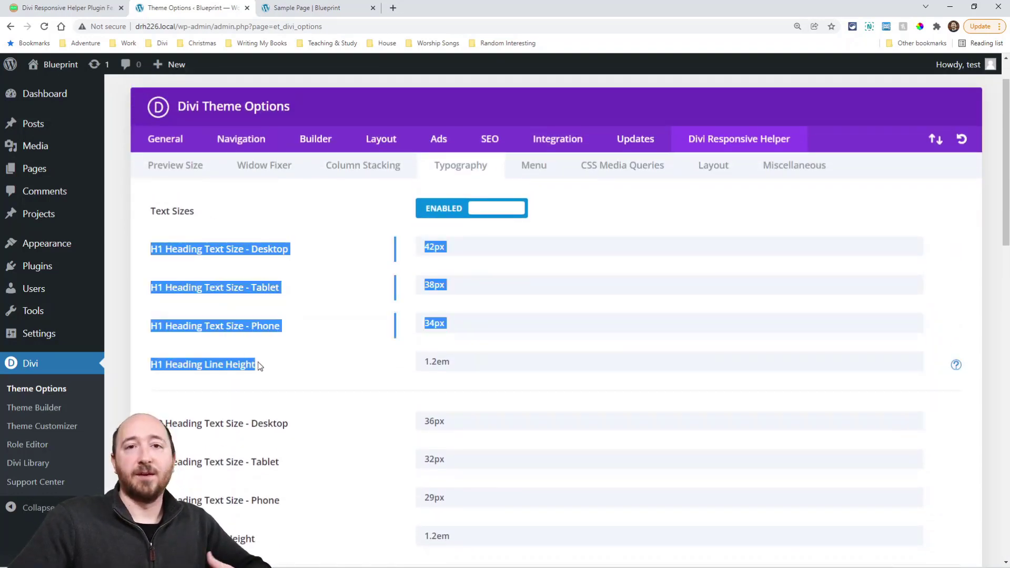
click(260, 385)
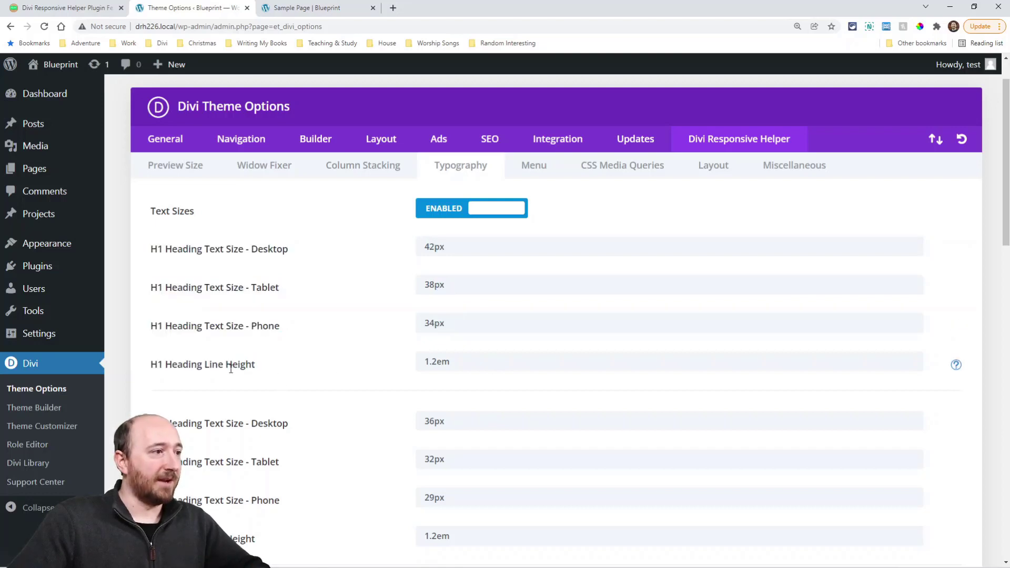
scroll(258, 383, down, 4)
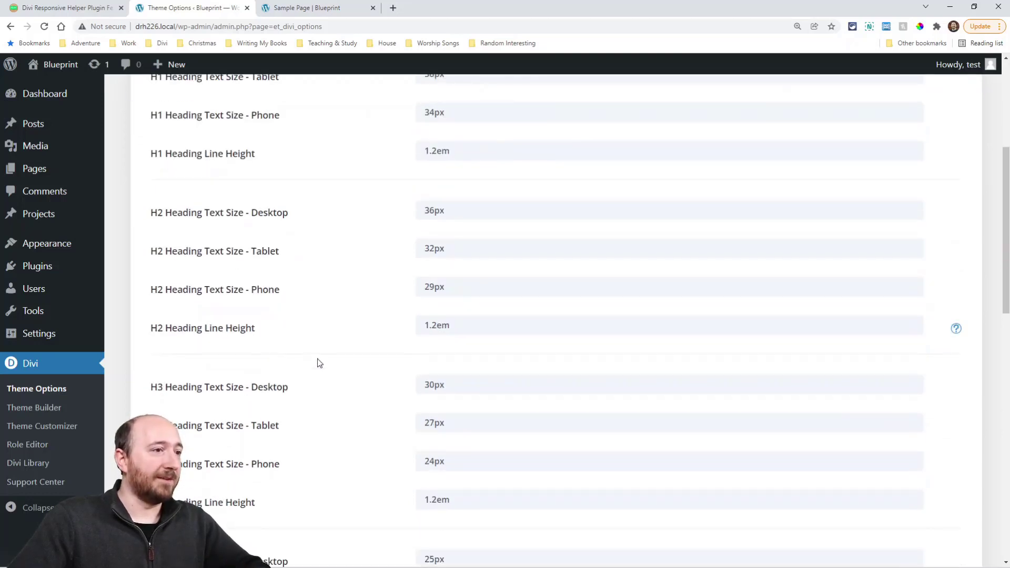
scroll(318, 363, up, 4)
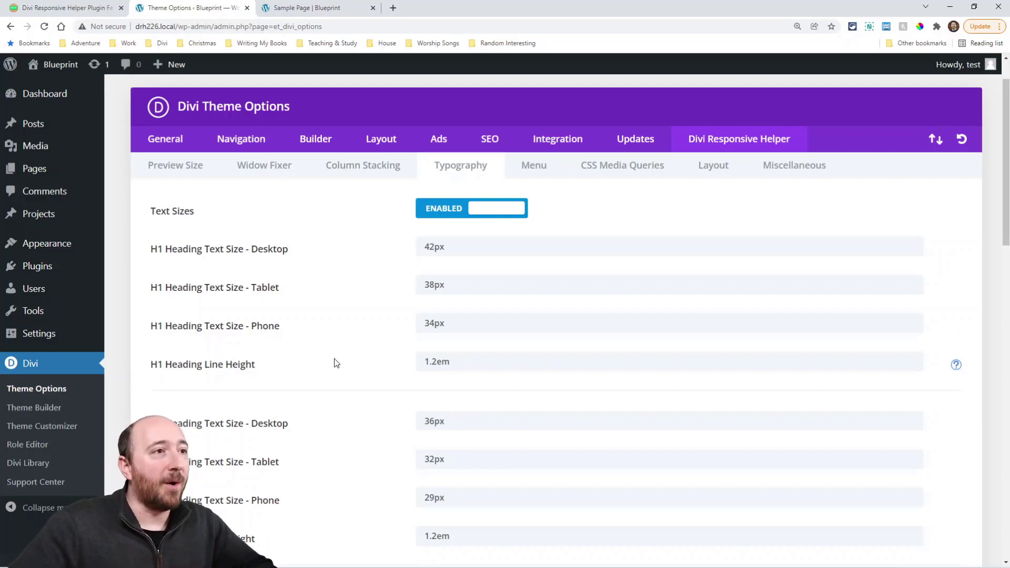
- On the Menu sub-tab, enable 'Enable Settings In Menu Module' and 'Show/Hide Menu Items Per Device'
click(534, 167)
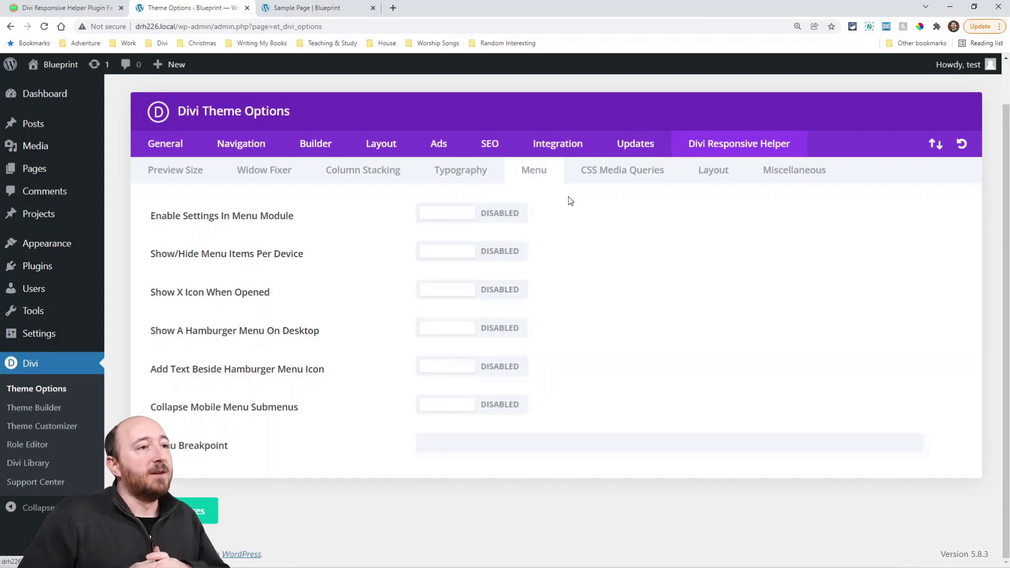
click(457, 221)
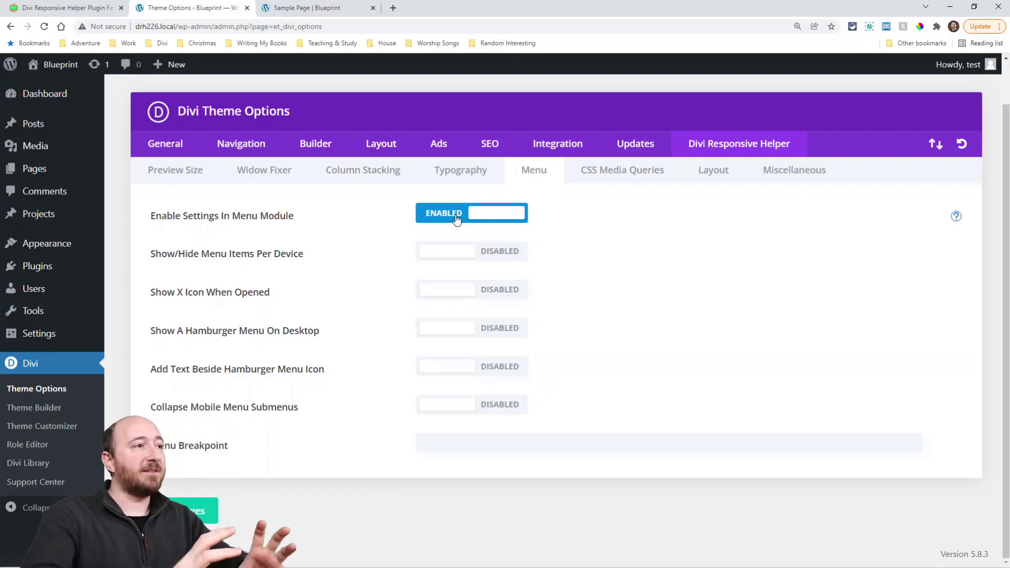
click(445, 256)
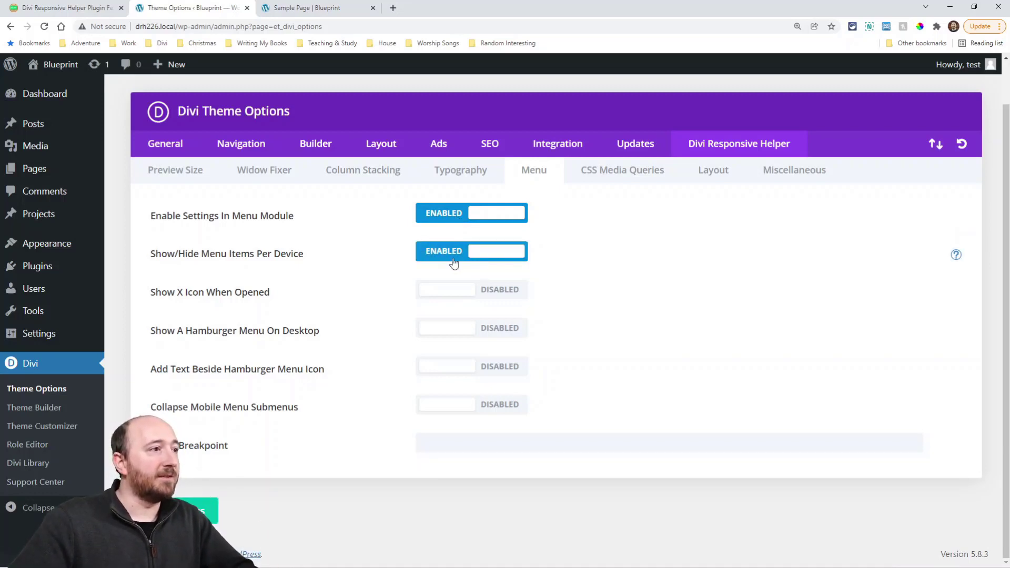
- Open the Appearance > Menus editor in a new tab
mouse_move(105, 246)
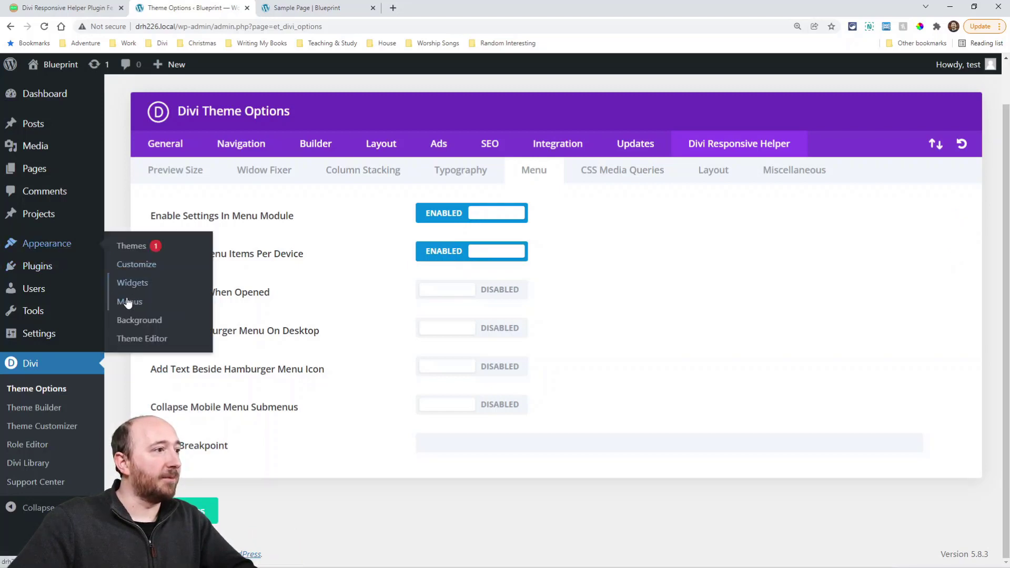
right_click(147, 310)
click(173, 310)
click(442, 8)
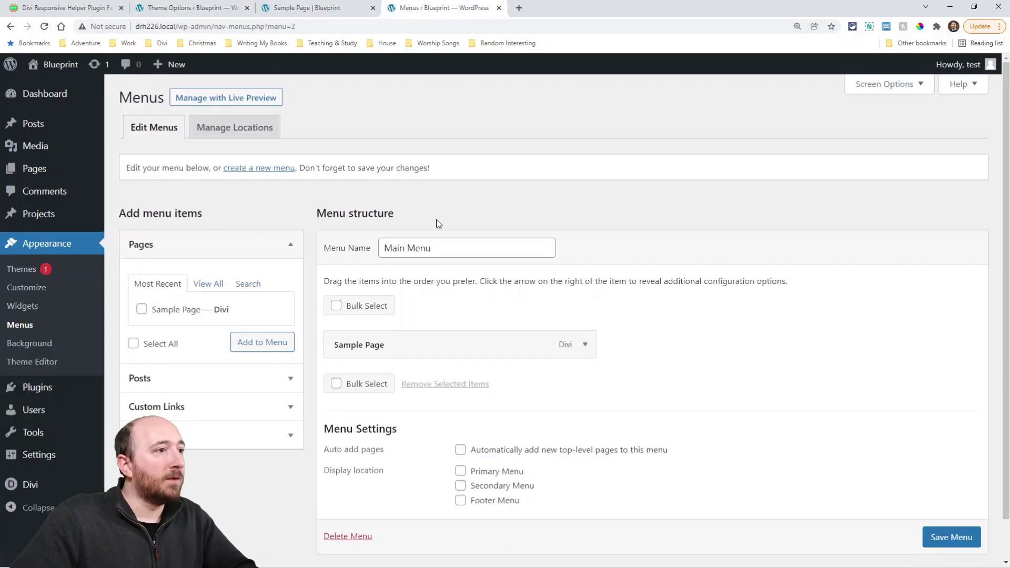
- Set the Sample Page menu item to Hide On Tablet instead of Hide On Desktop
scroll(536, 306, down, 2)
click(584, 302)
scroll(579, 316, down, 2)
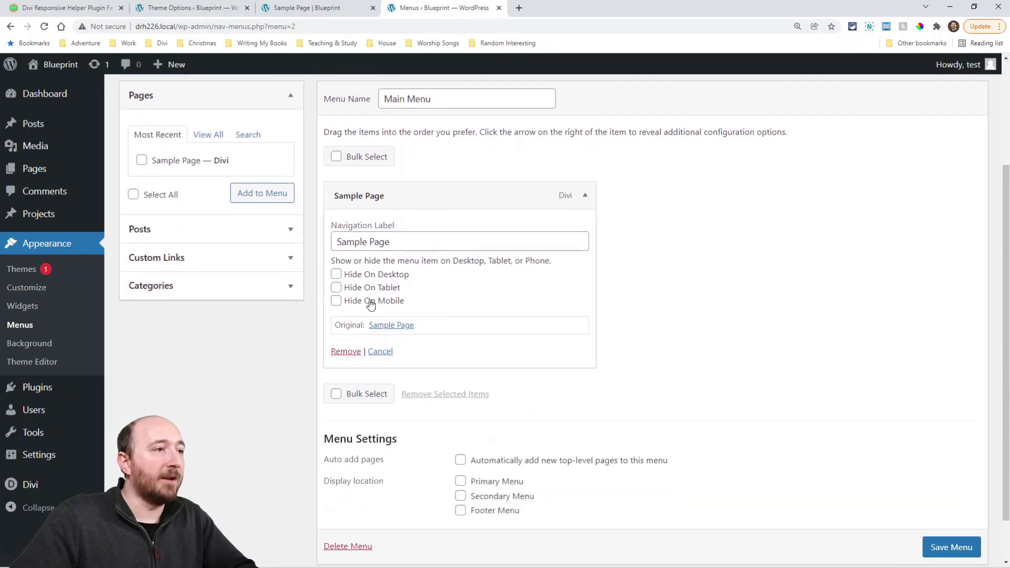
click(336, 288)
click(336, 274)
click(189, 7)
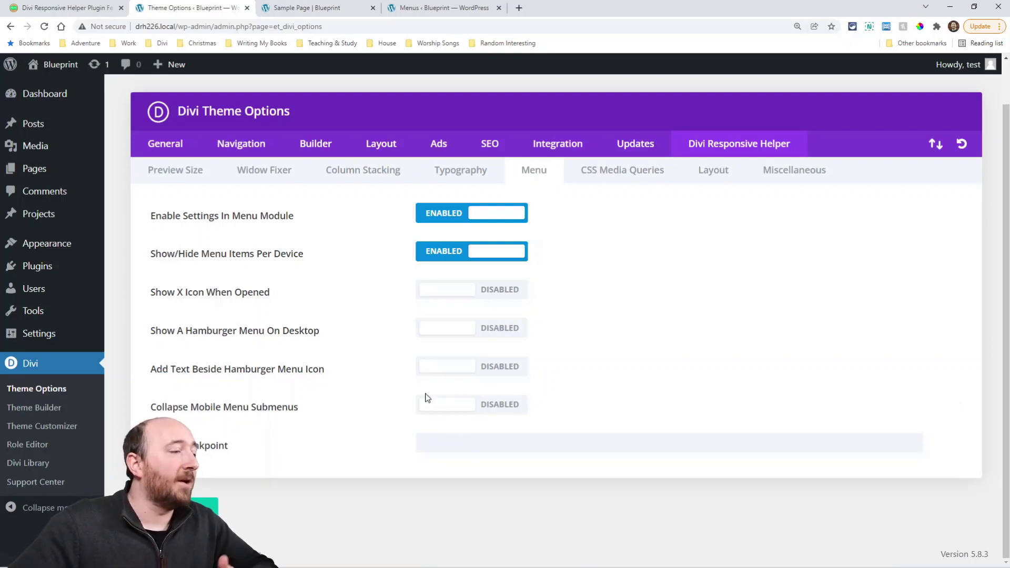
- Enable Show A Hamburger Menu On Desktop and check its dropdown on the Sample Page
click(448, 329)
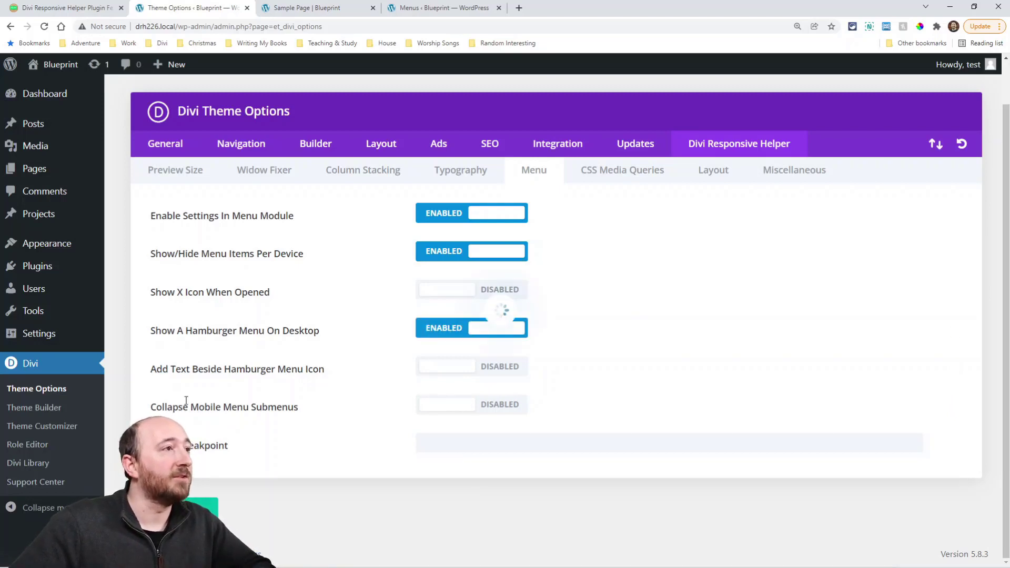
click(313, 10)
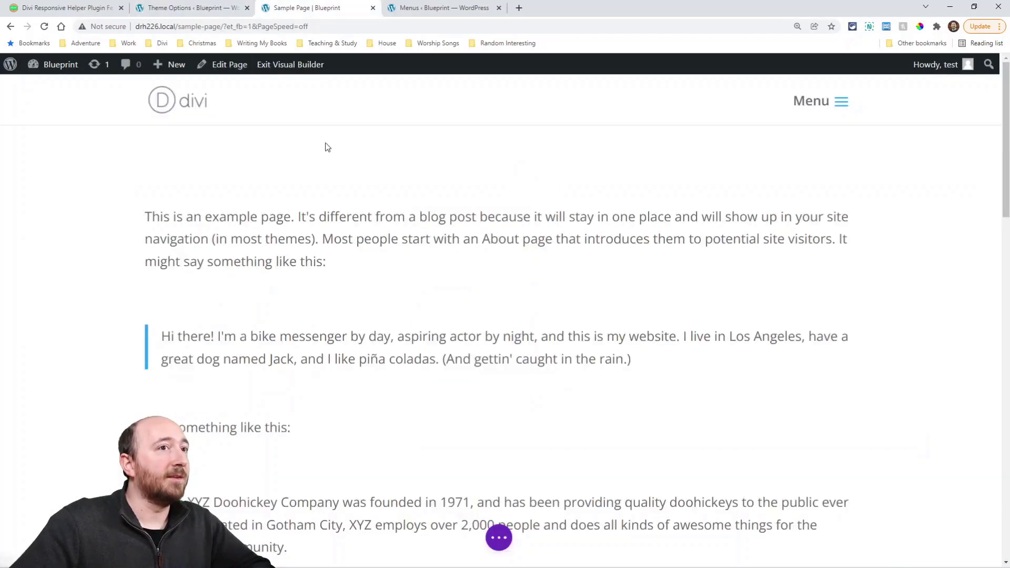
click(842, 105)
click(840, 105)
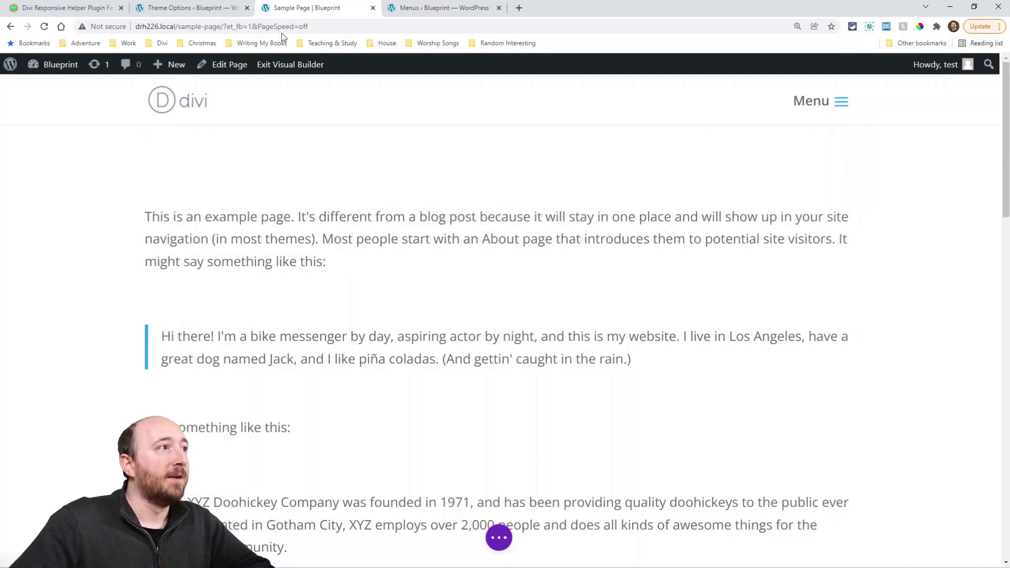
click(190, 8)
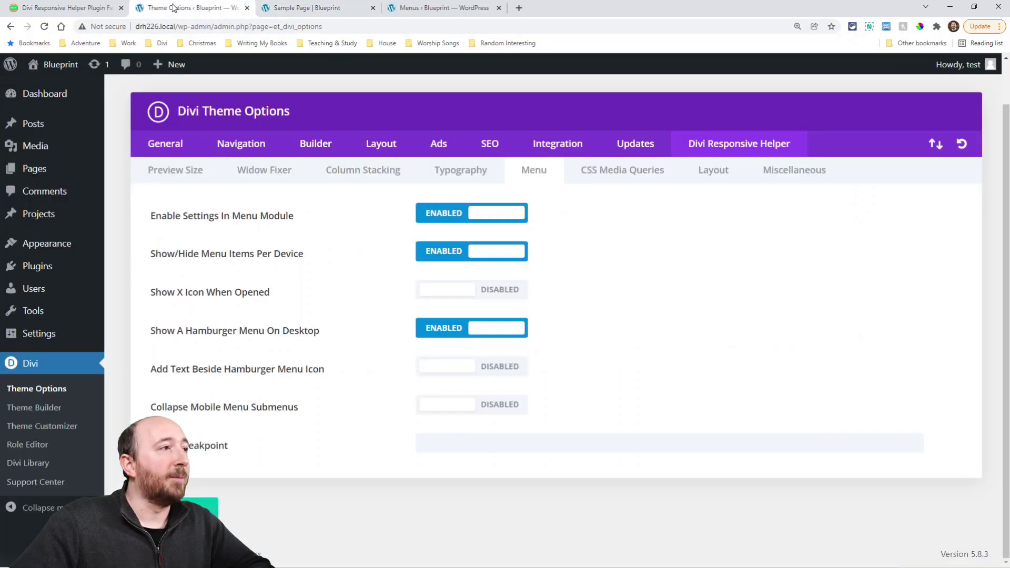
- Enable Add Text Beside Hamburger Menu Icon and Collapse Mobile Menu Submenus
click(446, 366)
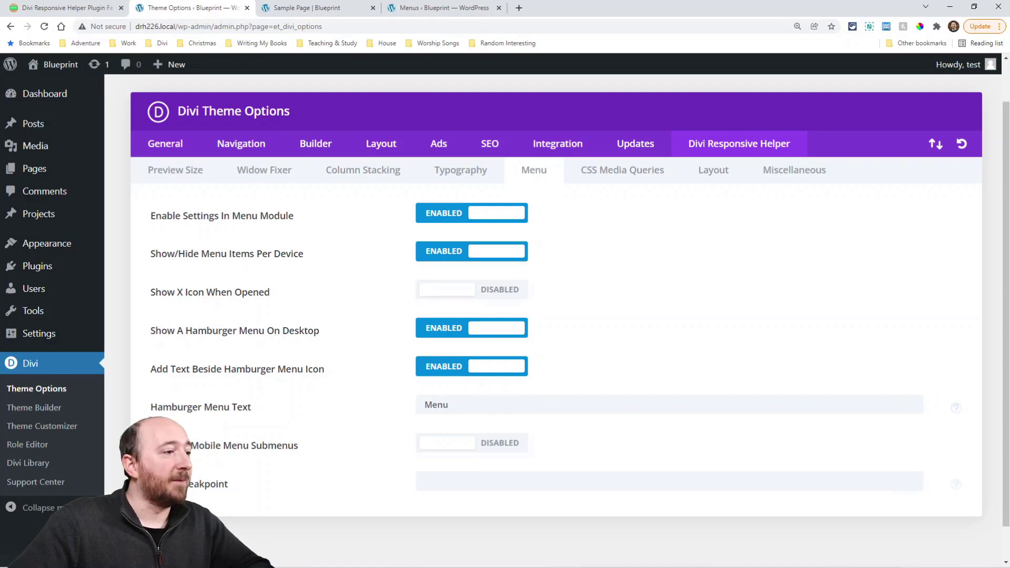
click(469, 445)
scroll(438, 396, down, 2)
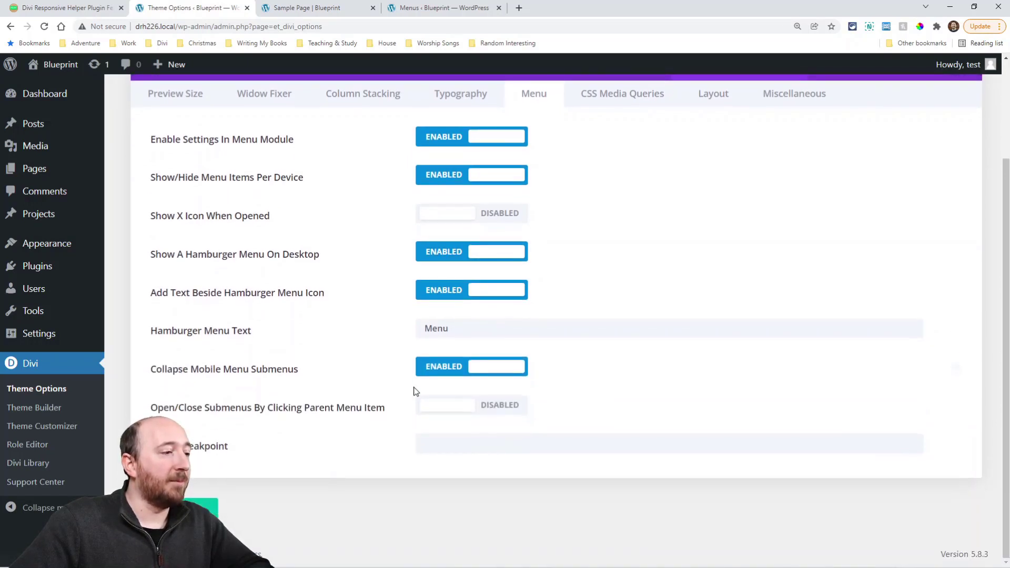
click(460, 445)
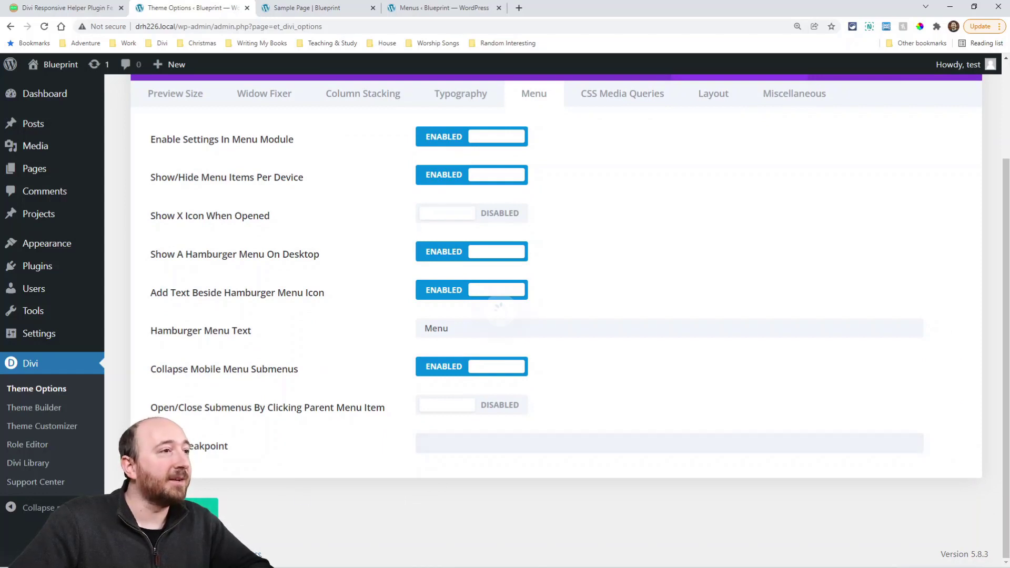
key(ctrl+Tab)
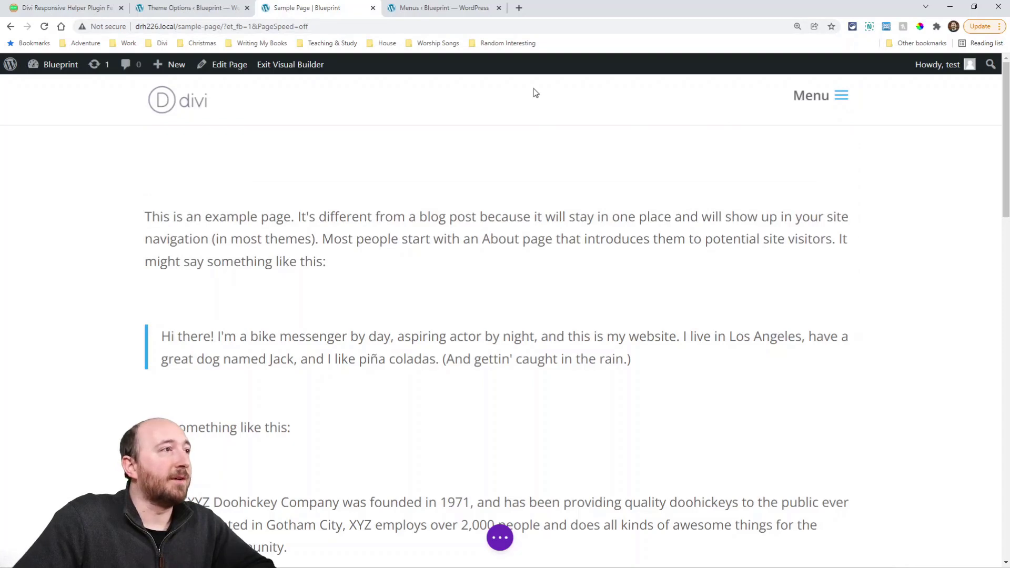
click(999, 26)
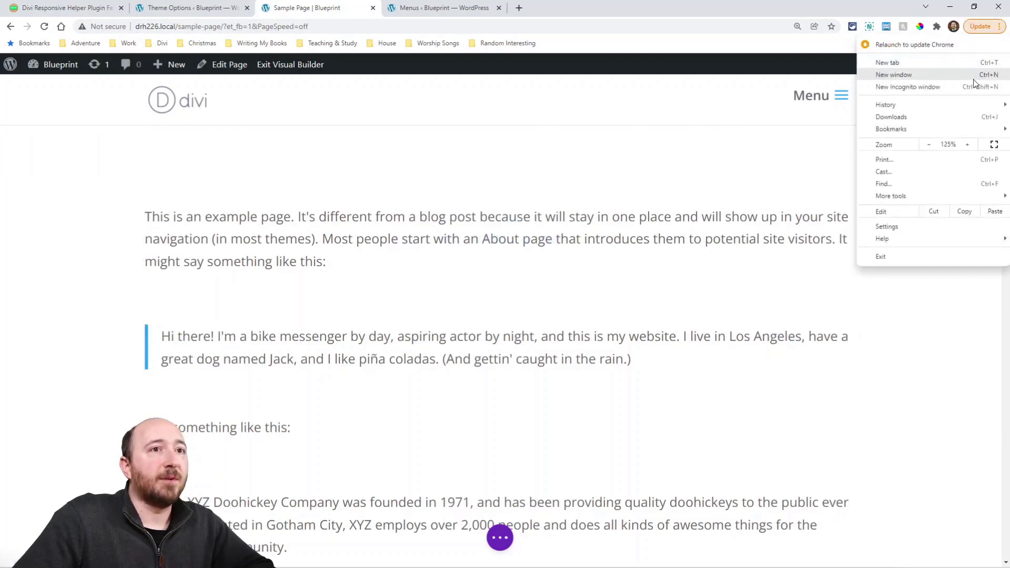
- At 100% zoom, switch off the Menu module's X icon, menu text, phone, parent-item and collapse options
click(930, 144)
click(526, 220)
scroll(500, 342, down, 10)
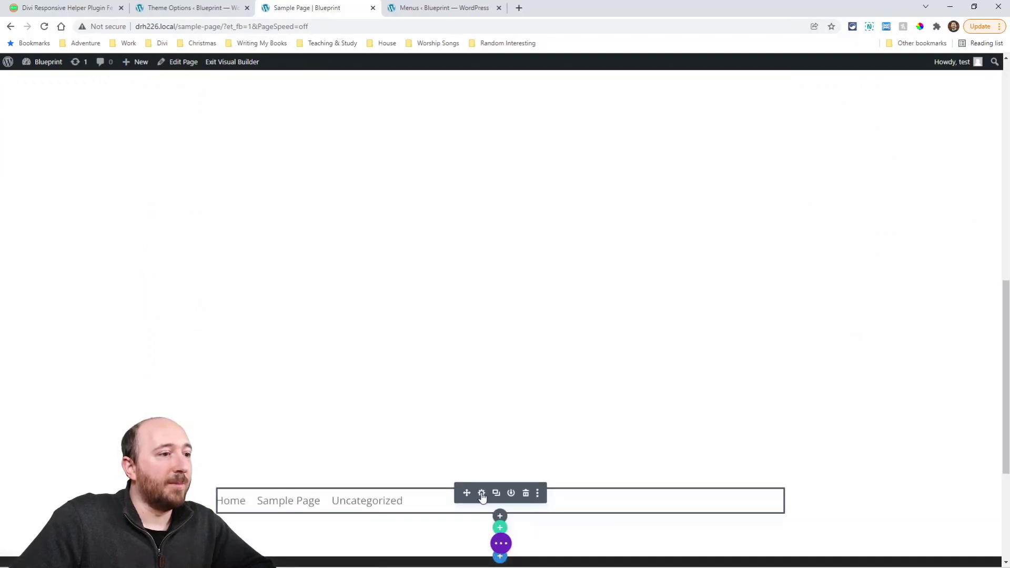
click(481, 493)
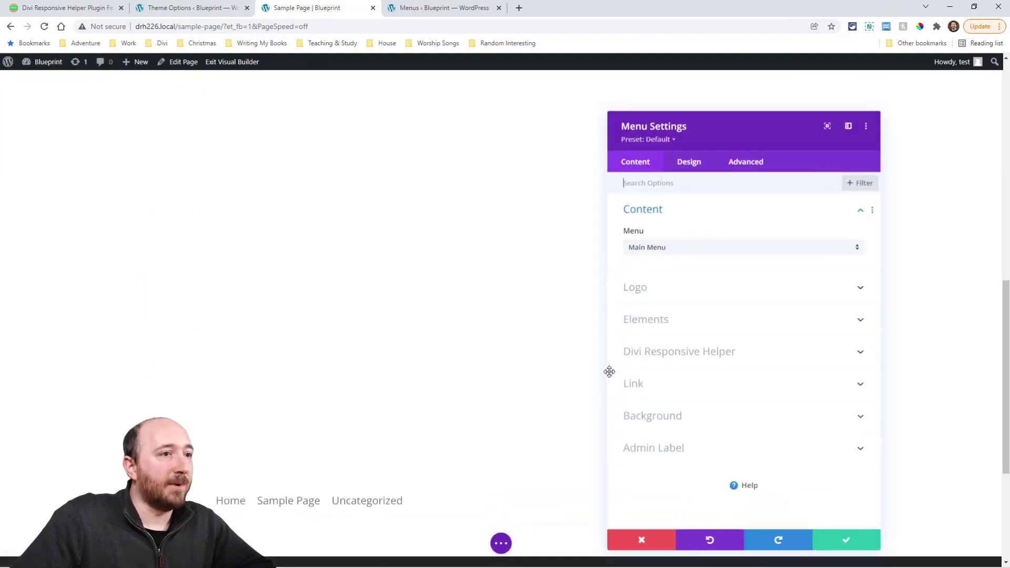
click(675, 353)
click(638, 226)
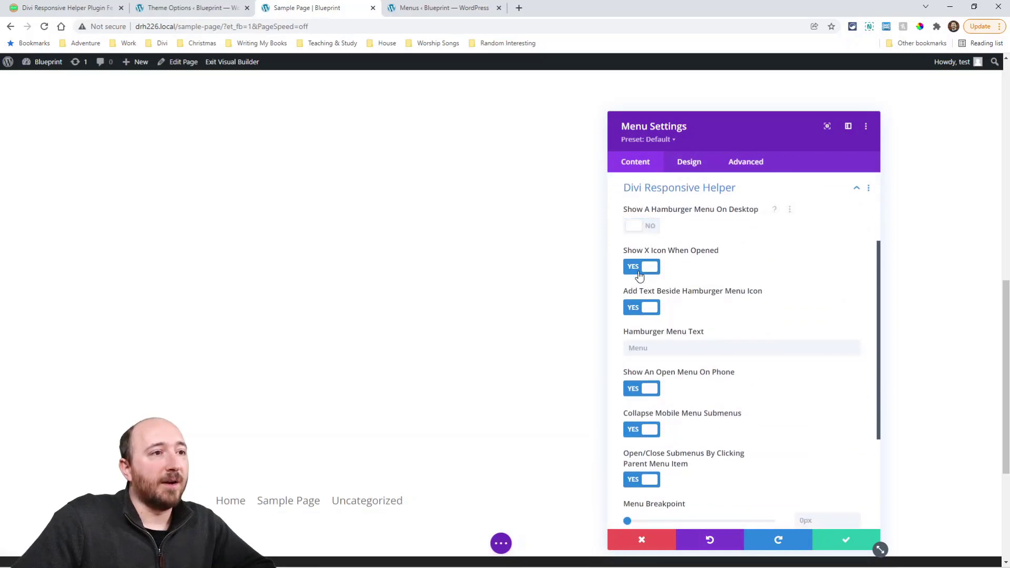
click(638, 267)
click(638, 308)
click(639, 349)
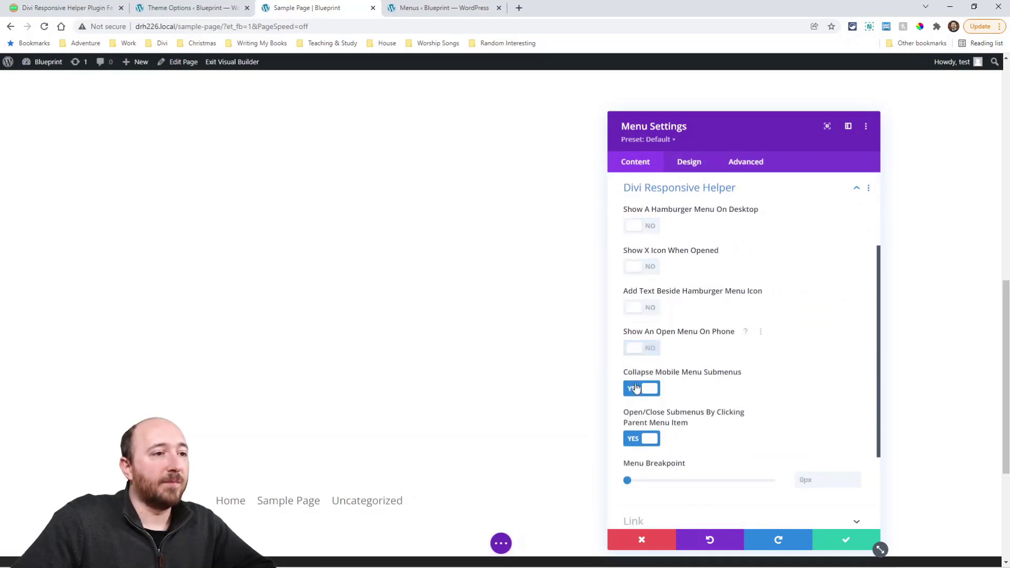
click(637, 389)
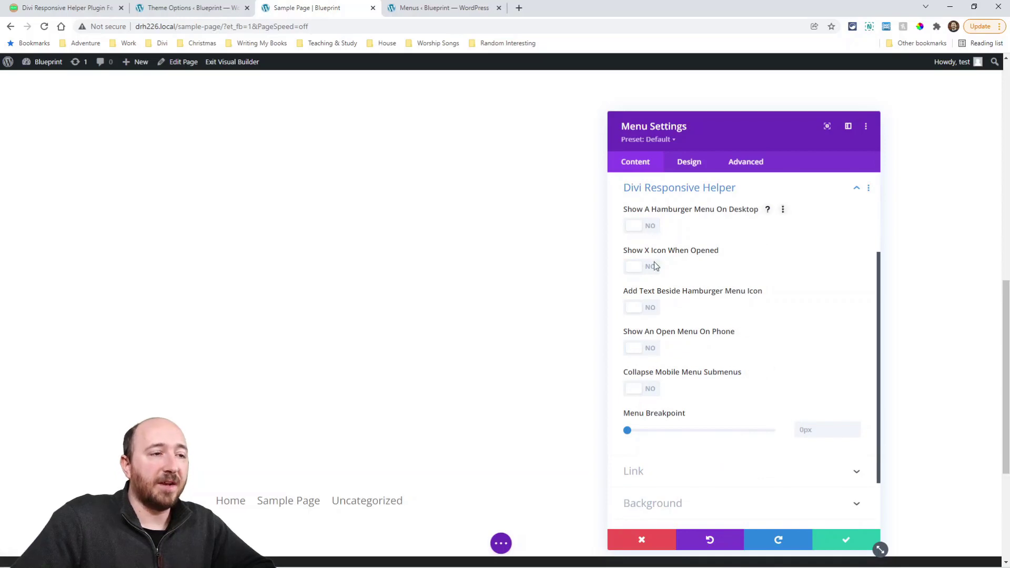
- Close the Menus tab and leave only Show A Hamburger Menu On Desktop on in the module
click(174, 9)
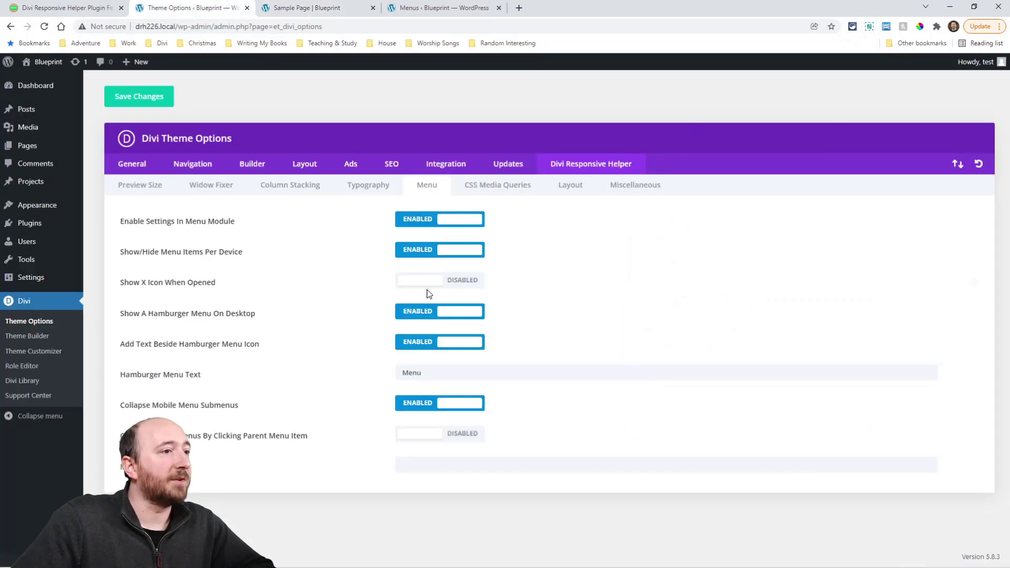
click(427, 9)
click(499, 8)
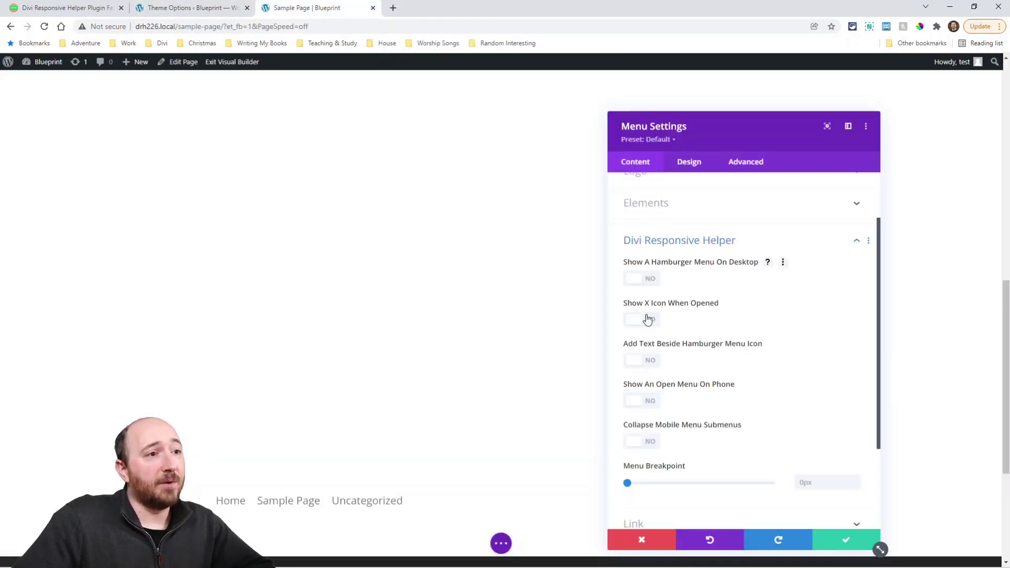
scroll(668, 342, down, 1)
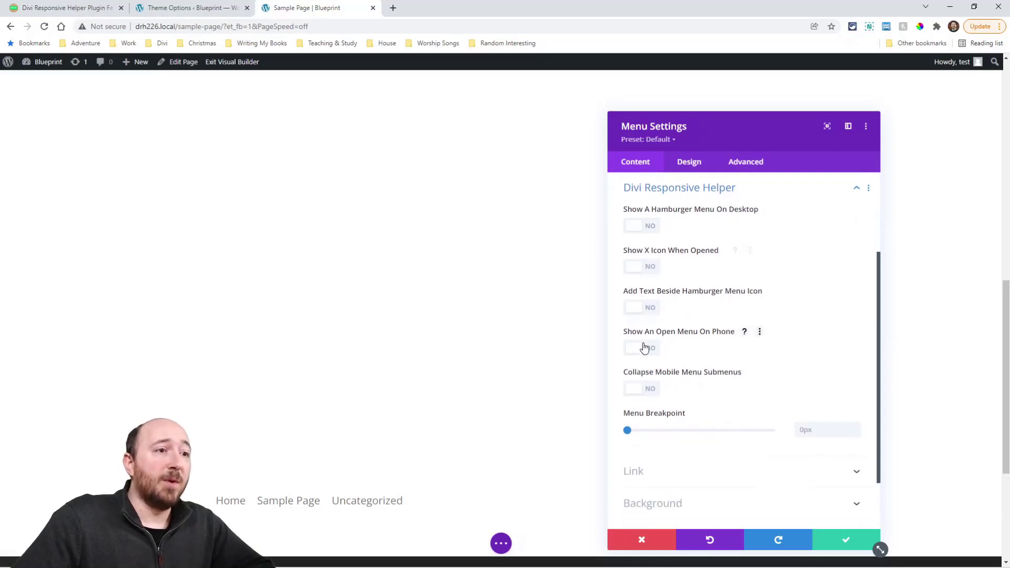
click(639, 350)
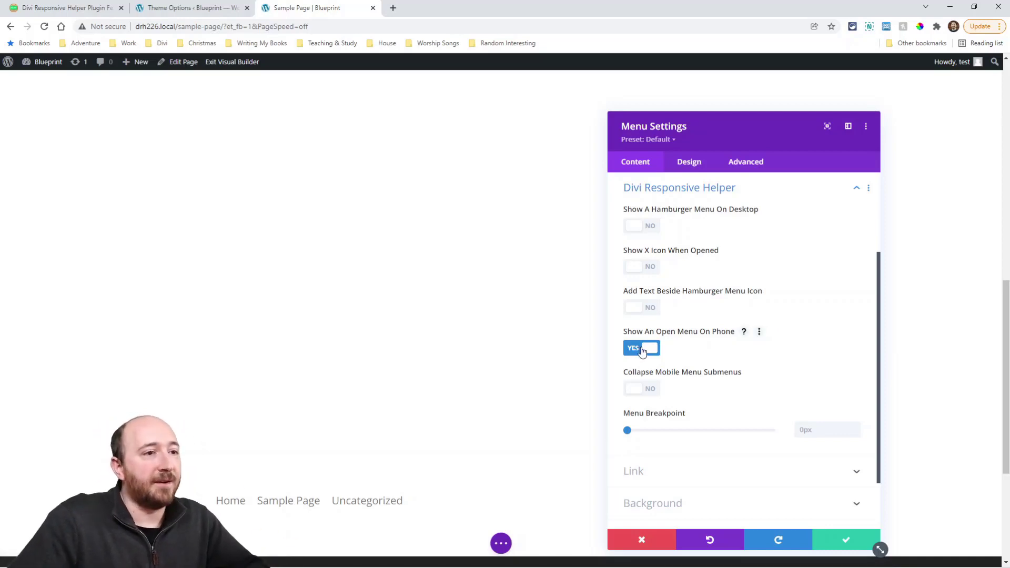
click(642, 349)
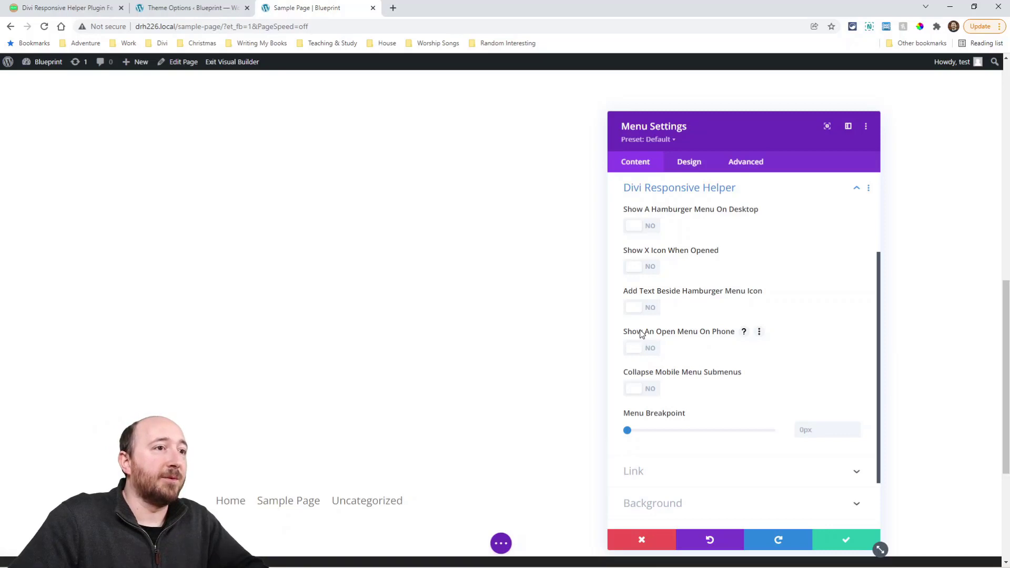
click(643, 226)
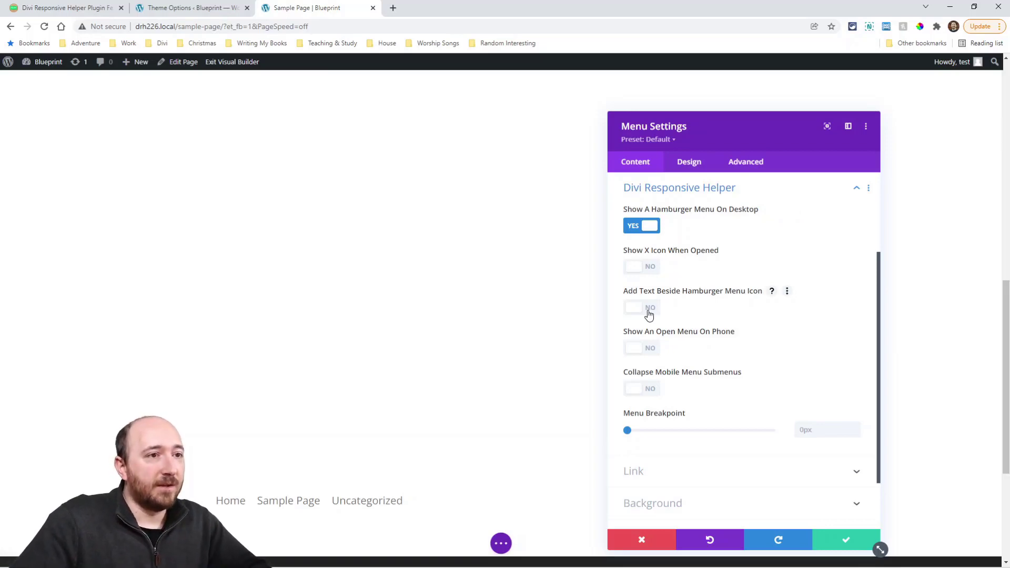
- Scroll the plugin article to its hamburger menu, menu text and collapsing submenu write-ups
click(73, 8)
scroll(425, 308, down, 10)
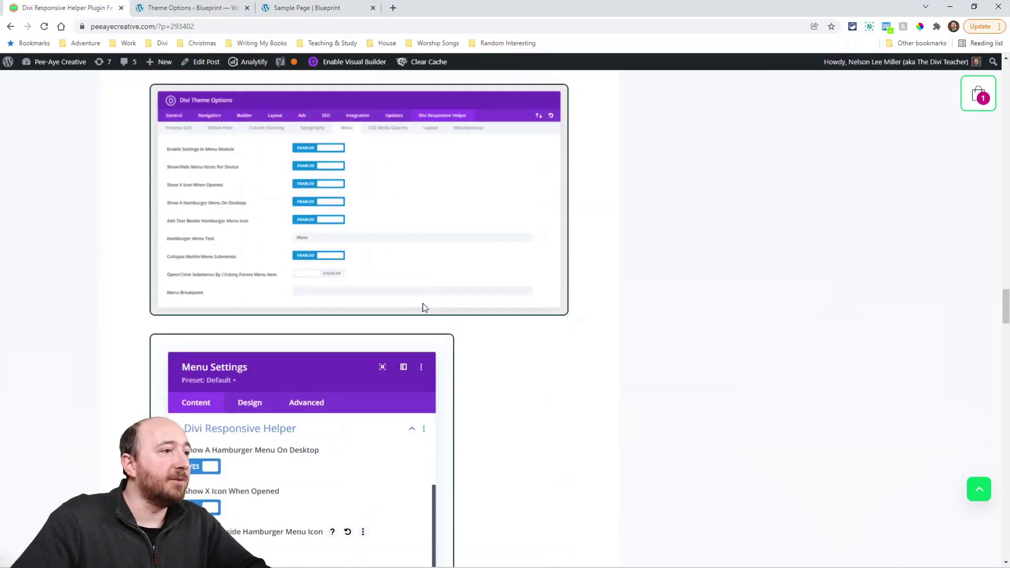
scroll(425, 308, down, 14)
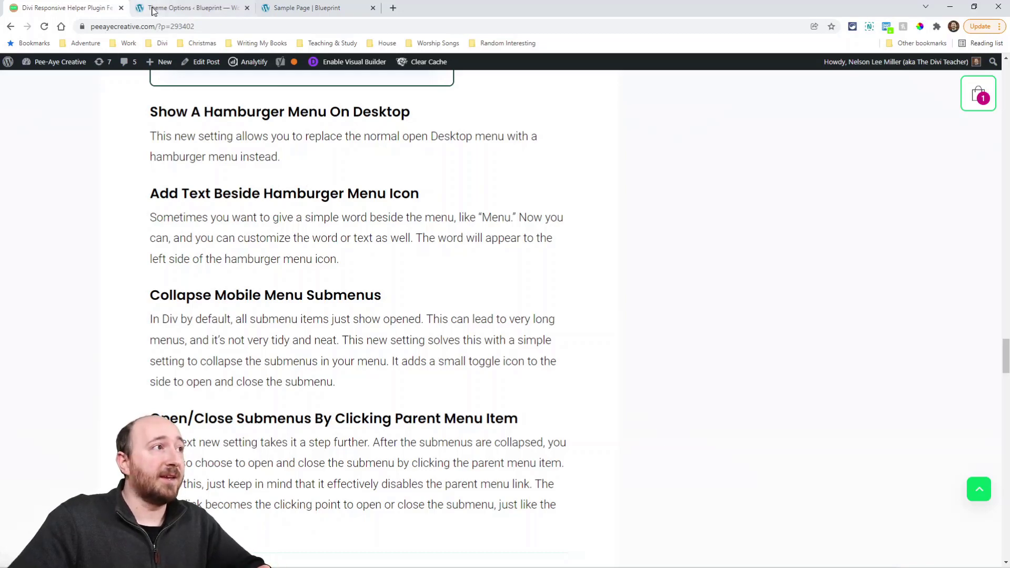
- Compare the Theme Options 'Menu' text and enable text beside the hamburger icon in the module
click(214, 10)
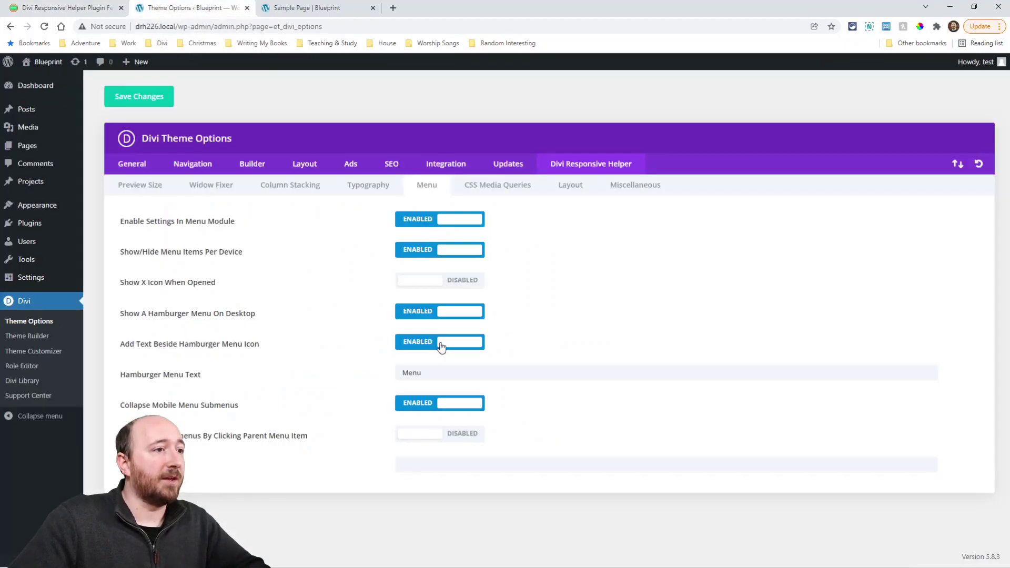
double_click(412, 373)
click(305, 8)
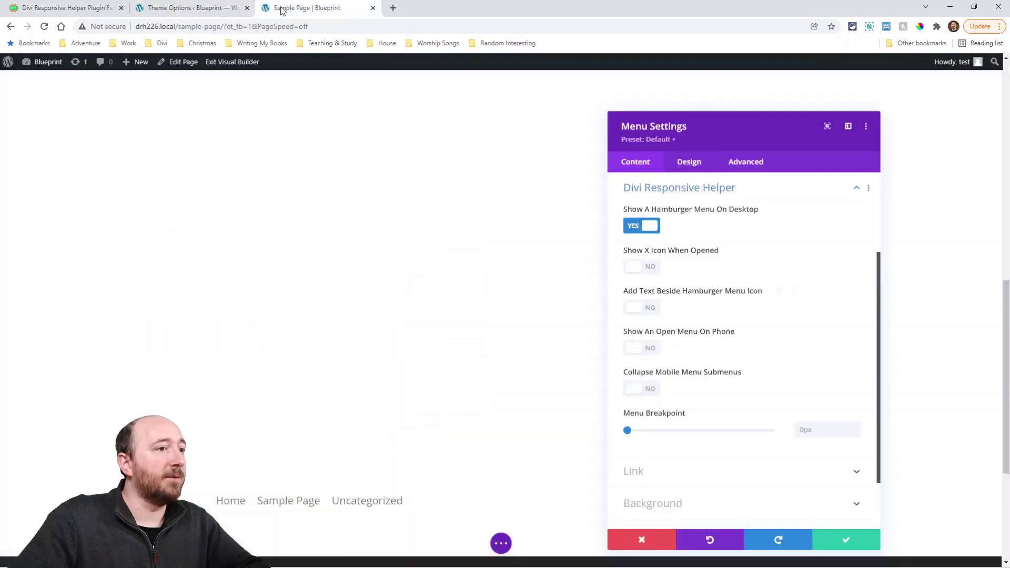
click(639, 311)
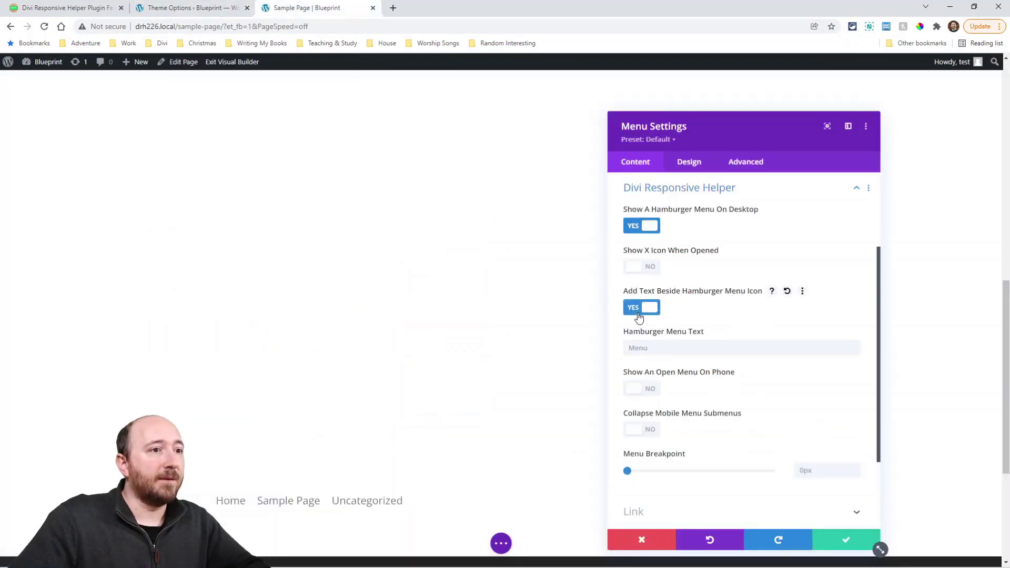
click(643, 348)
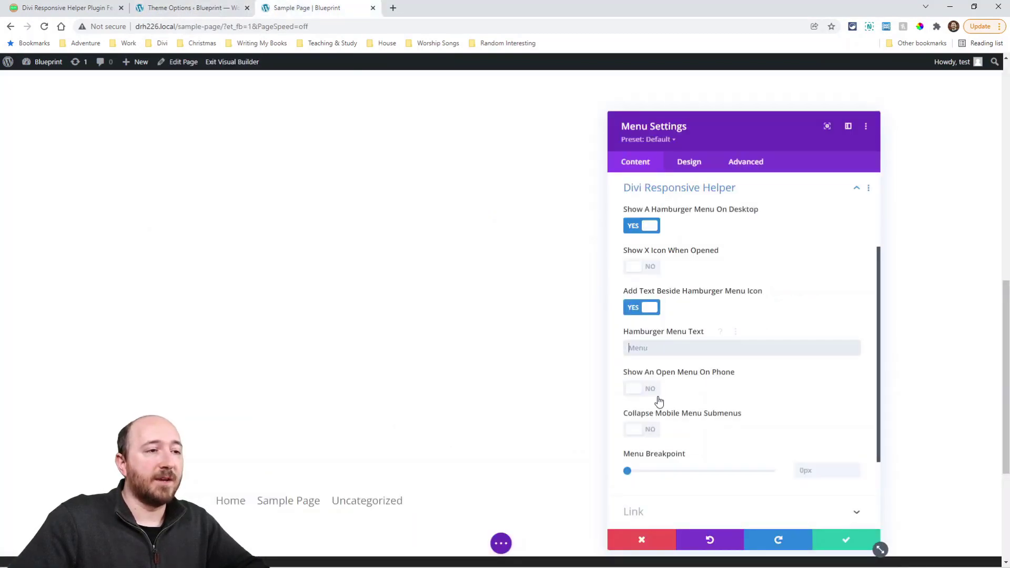
- Toggle Collapse Mobile Menu Submenus off and on in Theme Options and try parent-item submenus
click(56, 11)
scroll(313, 303, down, 2)
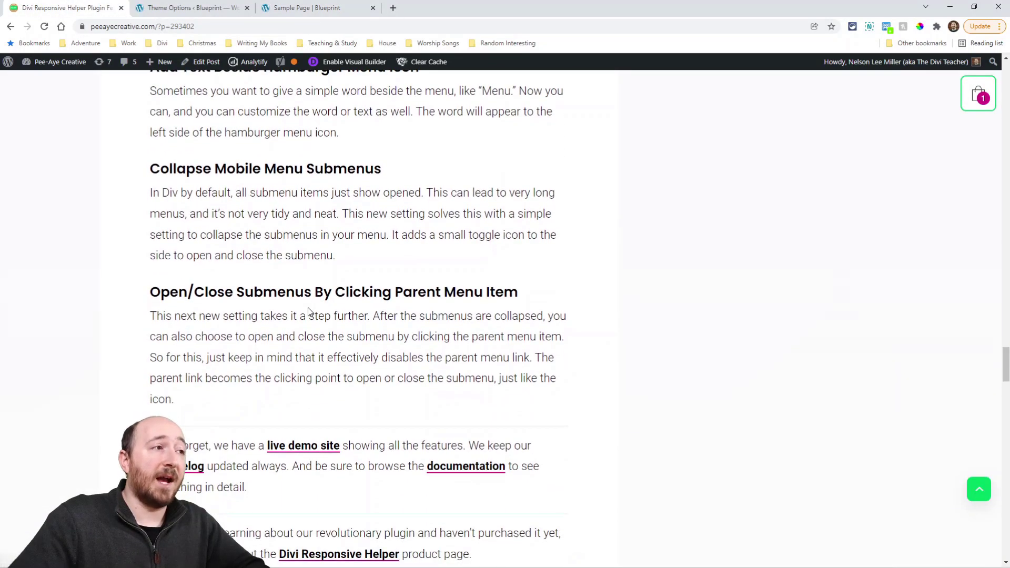
click(193, 8)
click(418, 404)
click(424, 408)
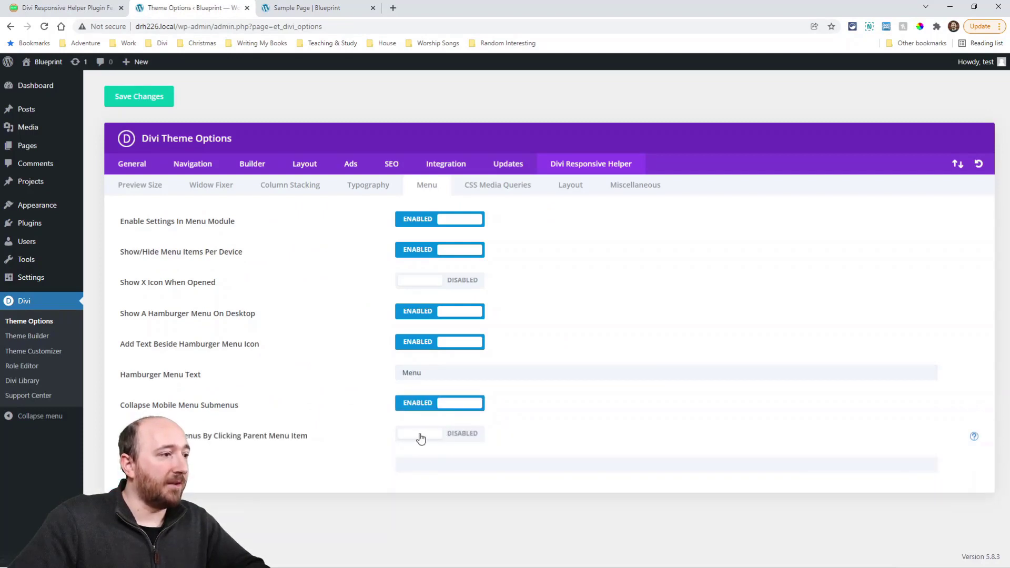
click(421, 434)
- Set the module's Collapse Mobile Menu Submenus to YES, leaving open-on-phone and parent-item toggles off
click(308, 8)
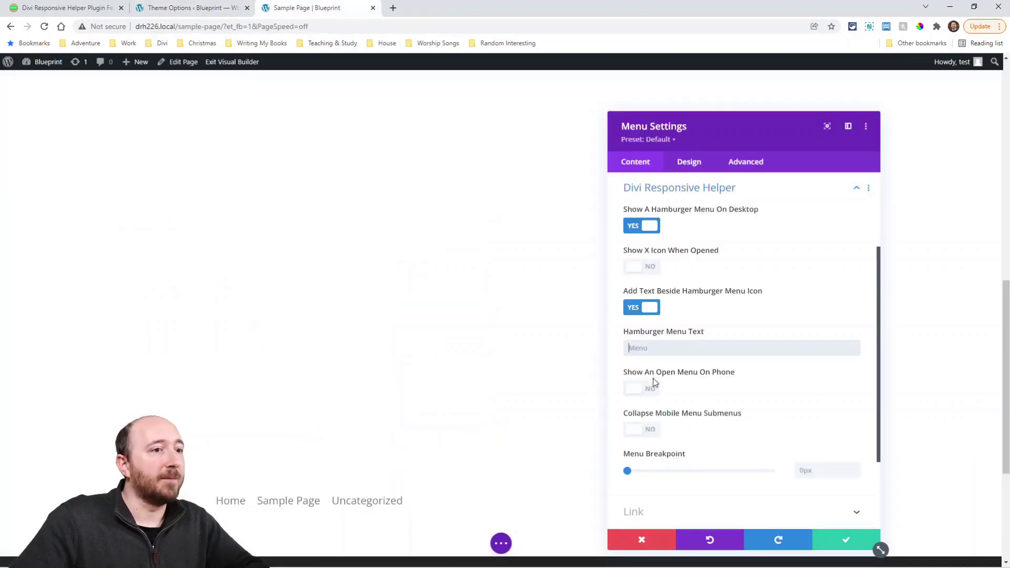
click(641, 390)
click(639, 389)
click(639, 430)
scroll(696, 423, down, 2)
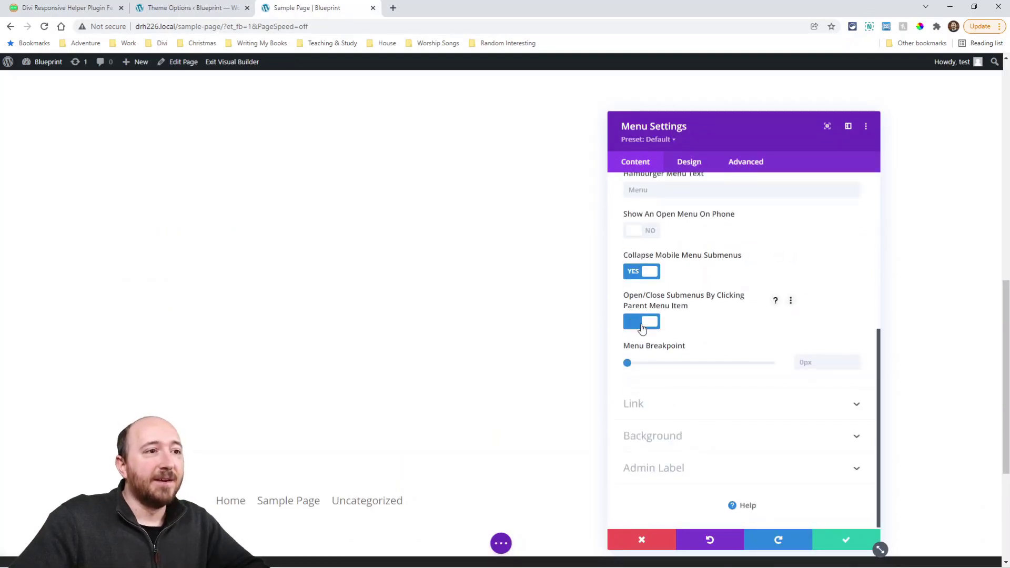
click(643, 323)
click(644, 324)
click(646, 325)
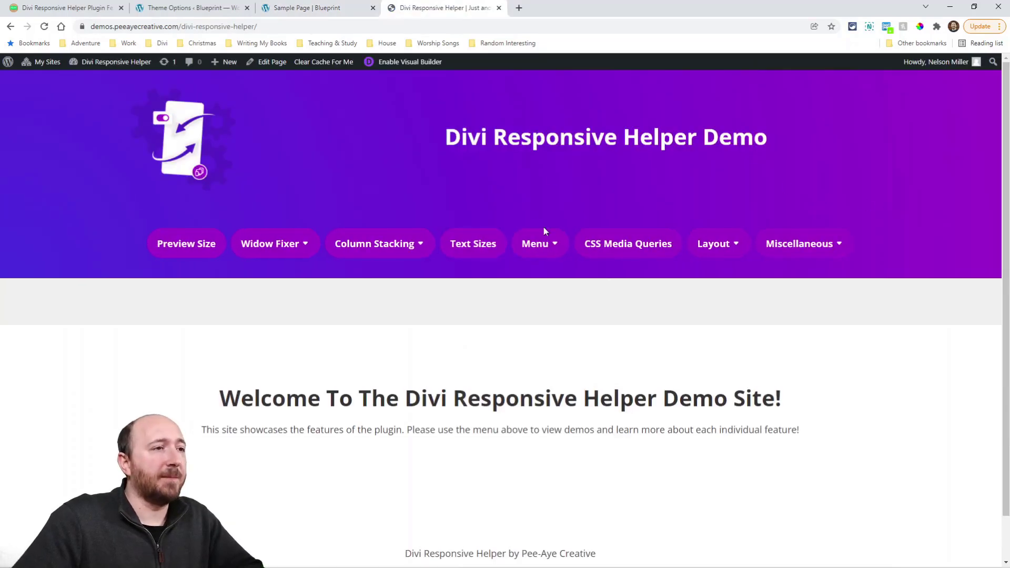
- Open the Collapse Mobile Menu Submenus demo in a responsive developer-tools phone preview
mouse_move(537, 253)
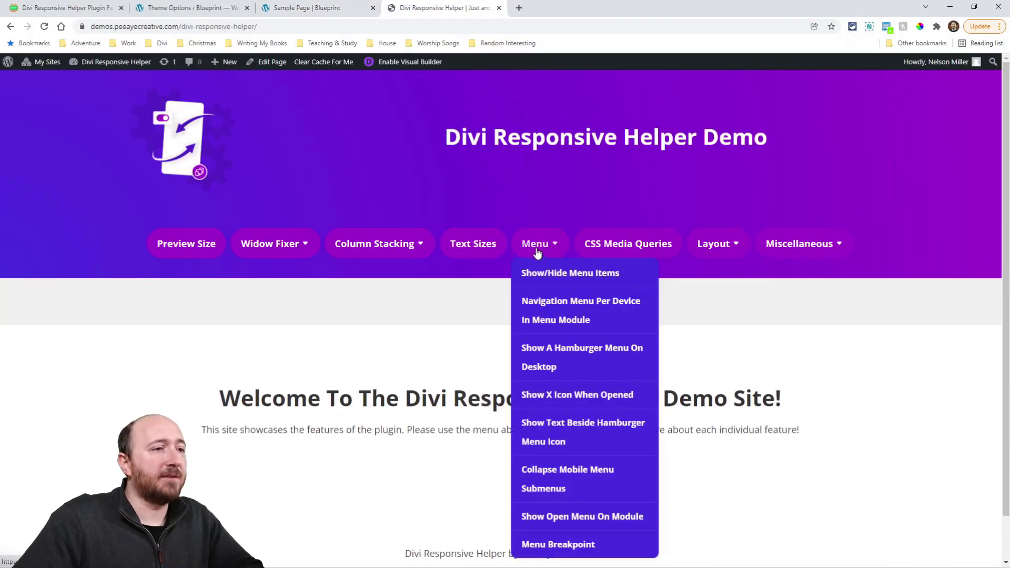
click(540, 476)
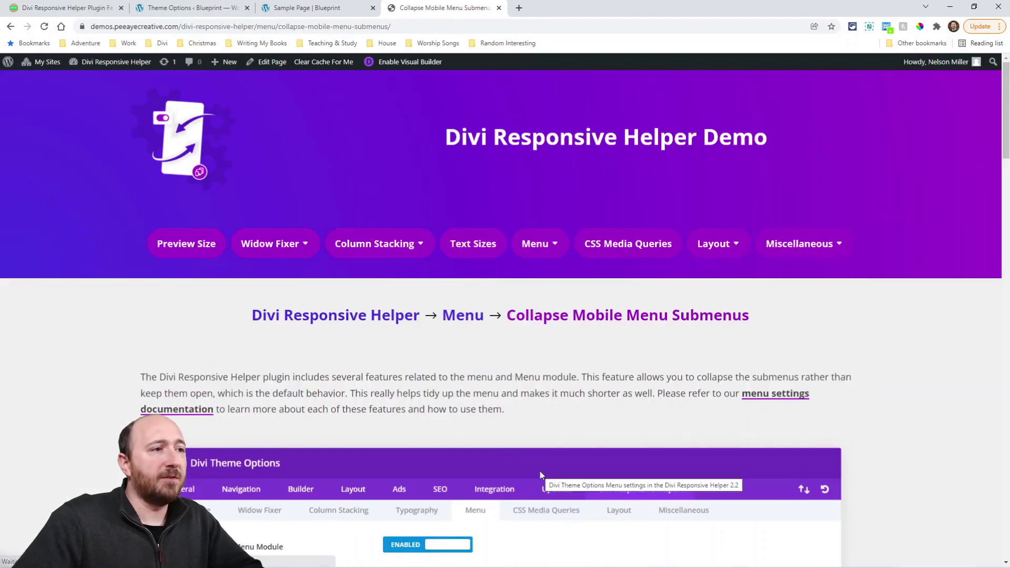
scroll(541, 468, down, 12)
scroll(545, 305, down, 15)
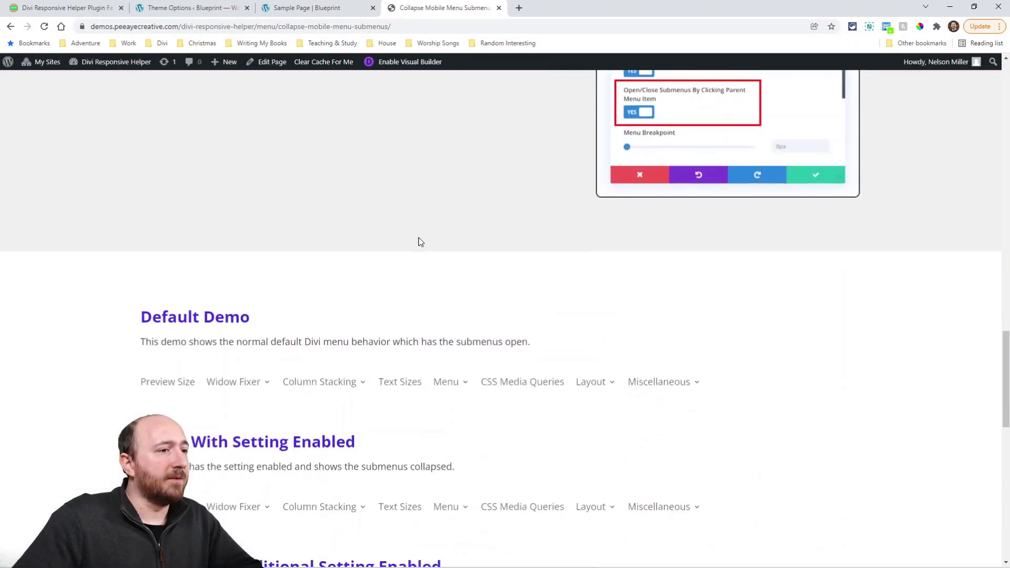
right_click(642, 243)
click(674, 428)
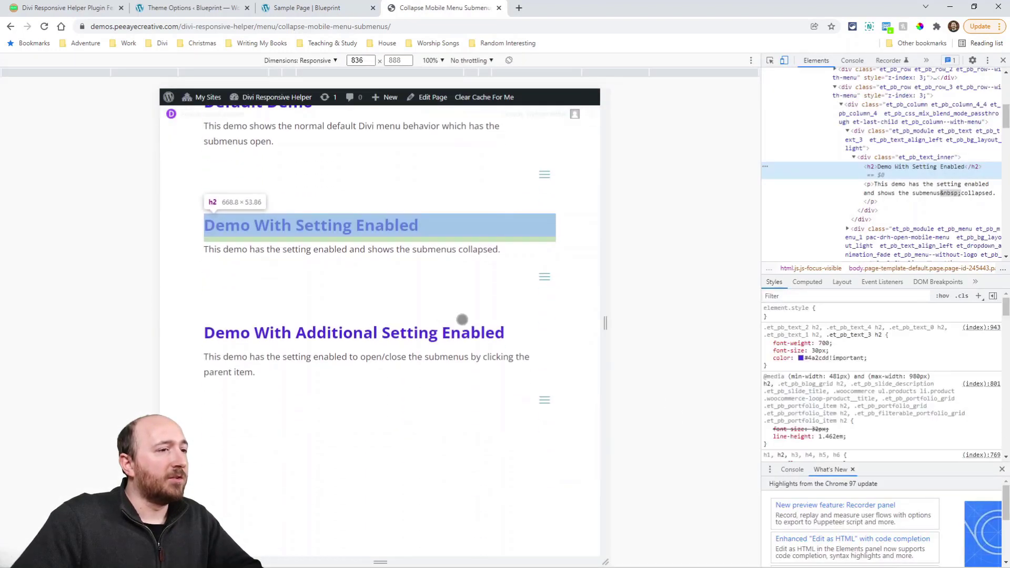
- In the first demo's mobile menu, expand and collapse the Layout submenu several times
click(544, 279)
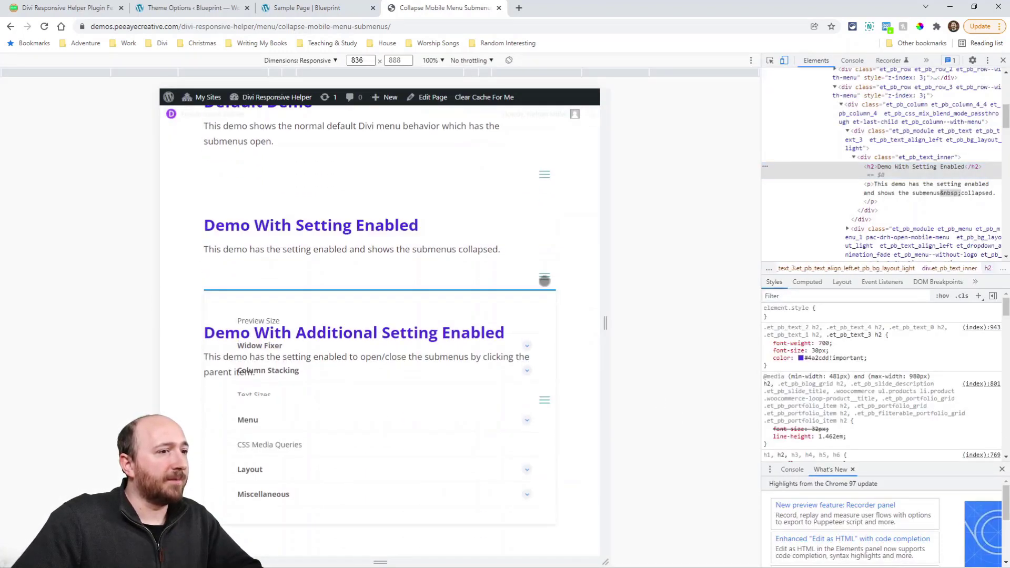
scroll(427, 252, down, 2)
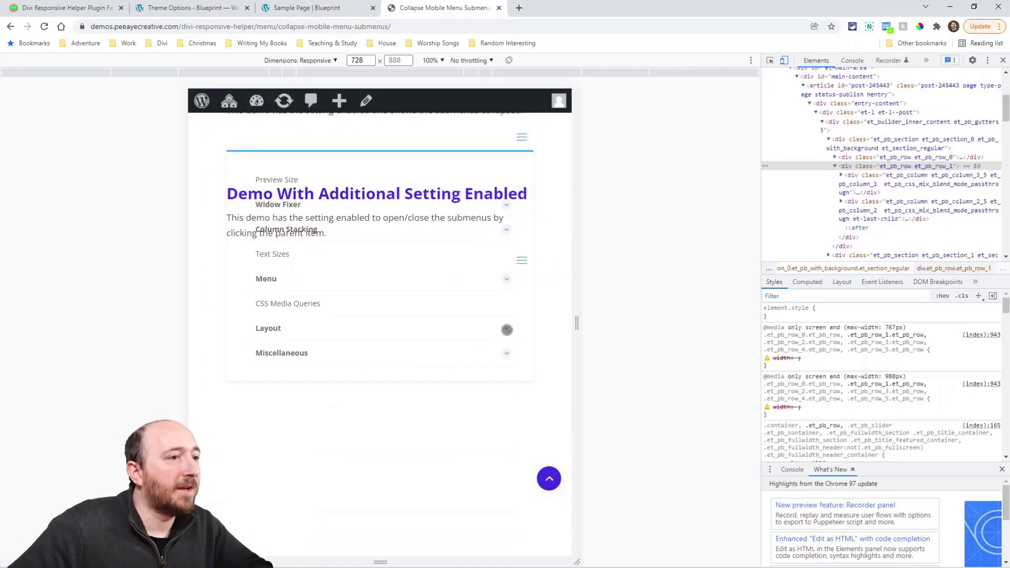
click(507, 330)
click(506, 329)
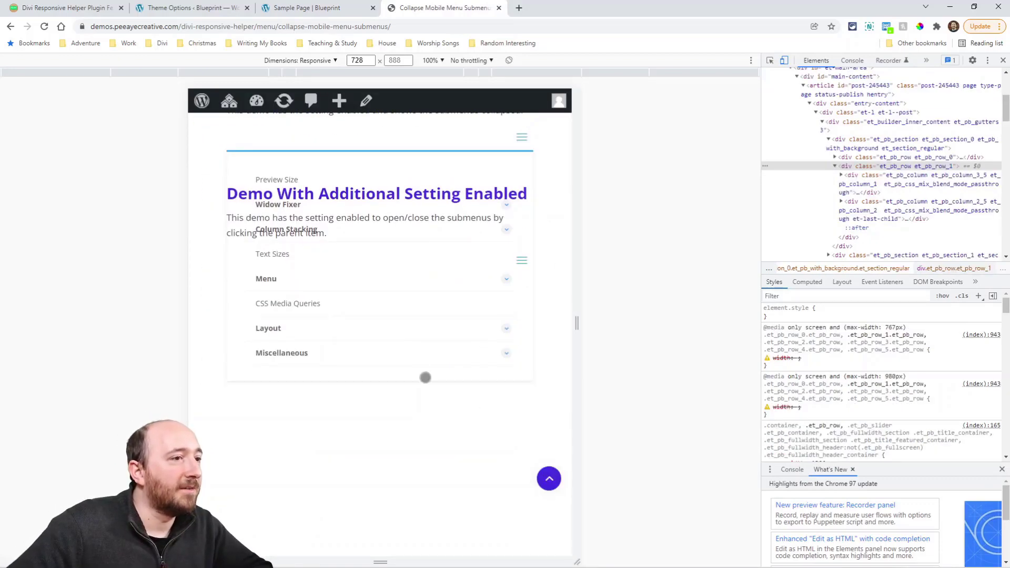
click(500, 329)
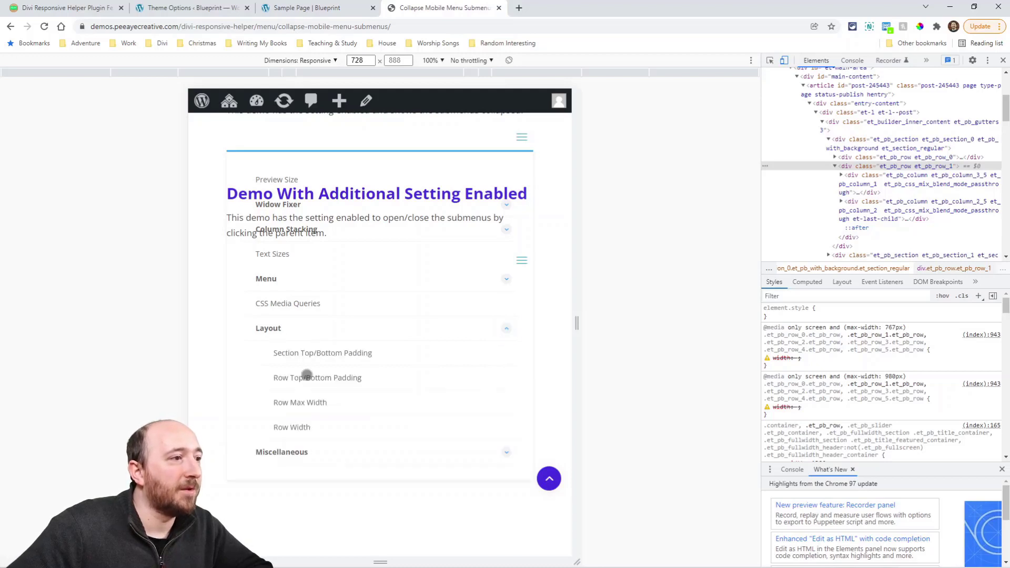
click(501, 328)
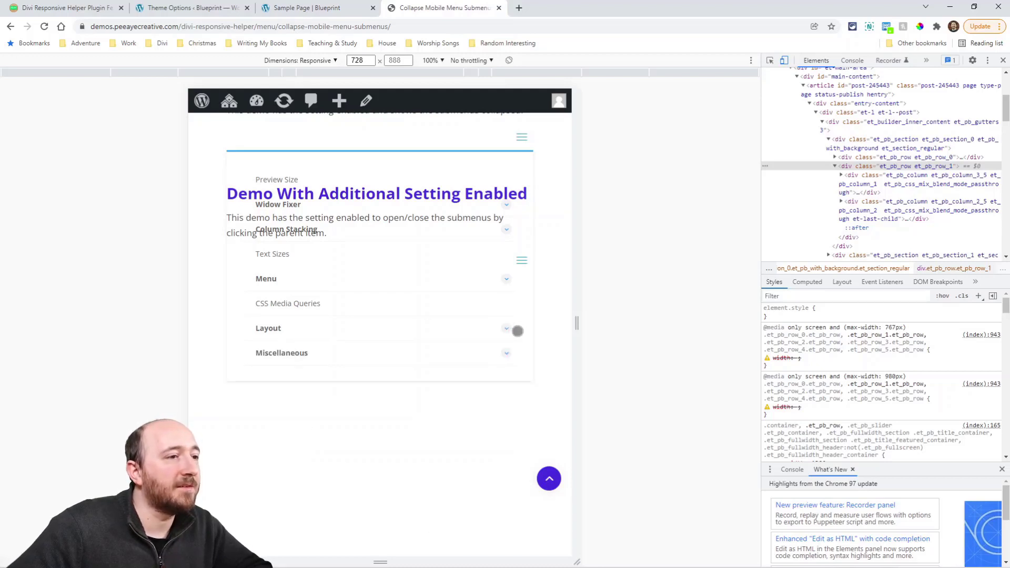
click(509, 330)
click(507, 328)
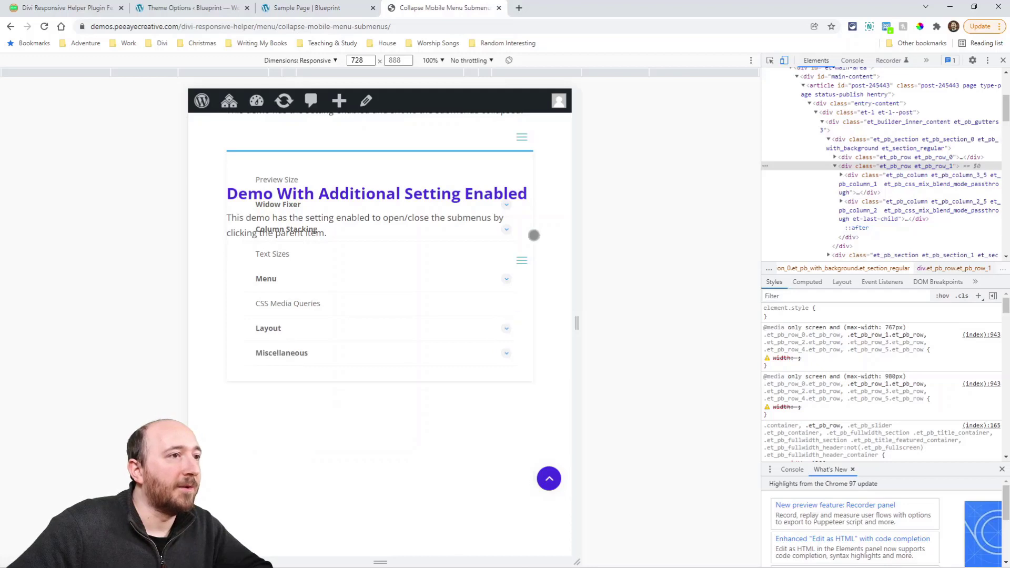
click(517, 138)
- In the second demo's mobile menu, expand and collapse the Menu submenu by tapping its parent
click(522, 260)
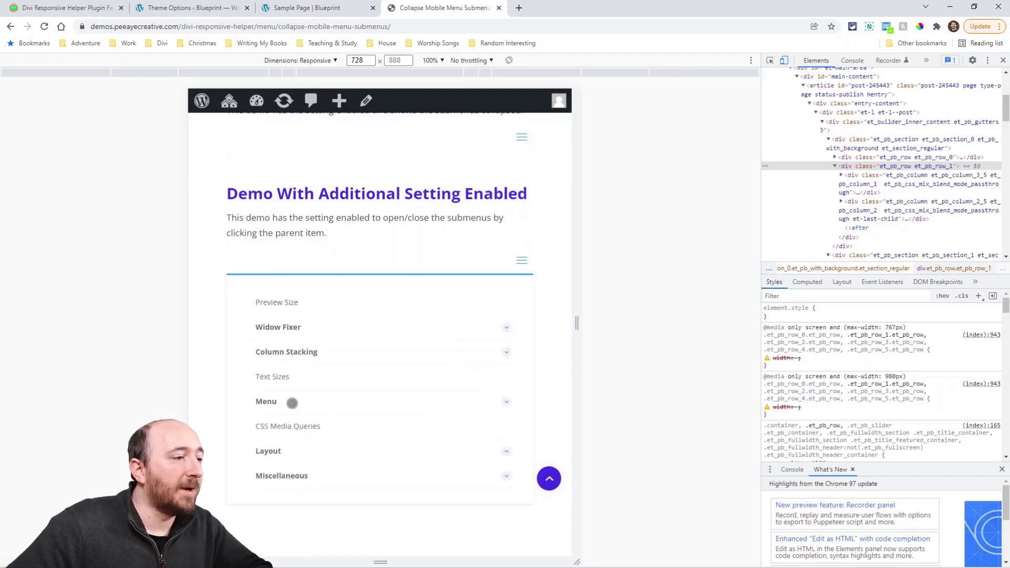
click(287, 403)
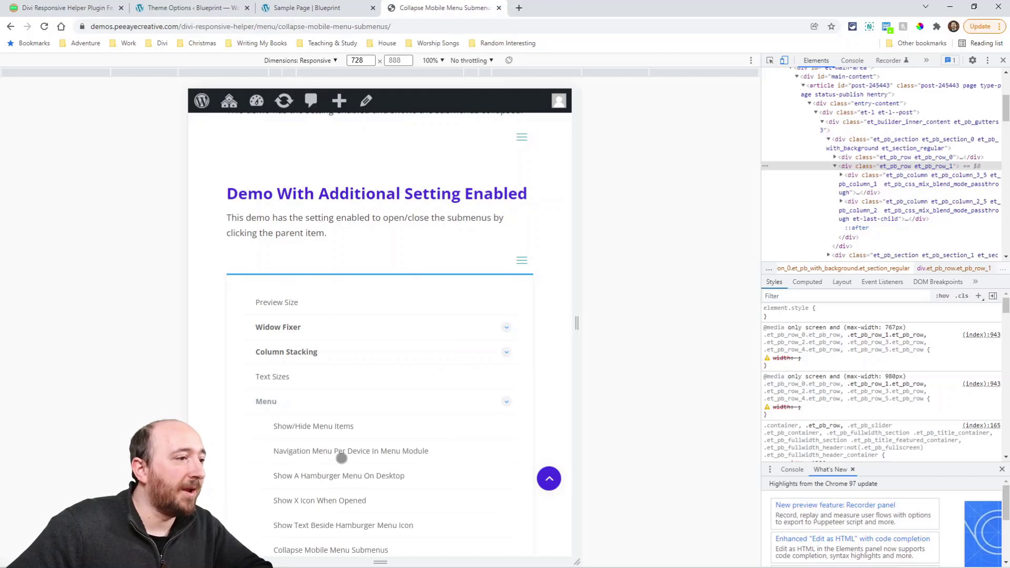
click(292, 401)
click(274, 408)
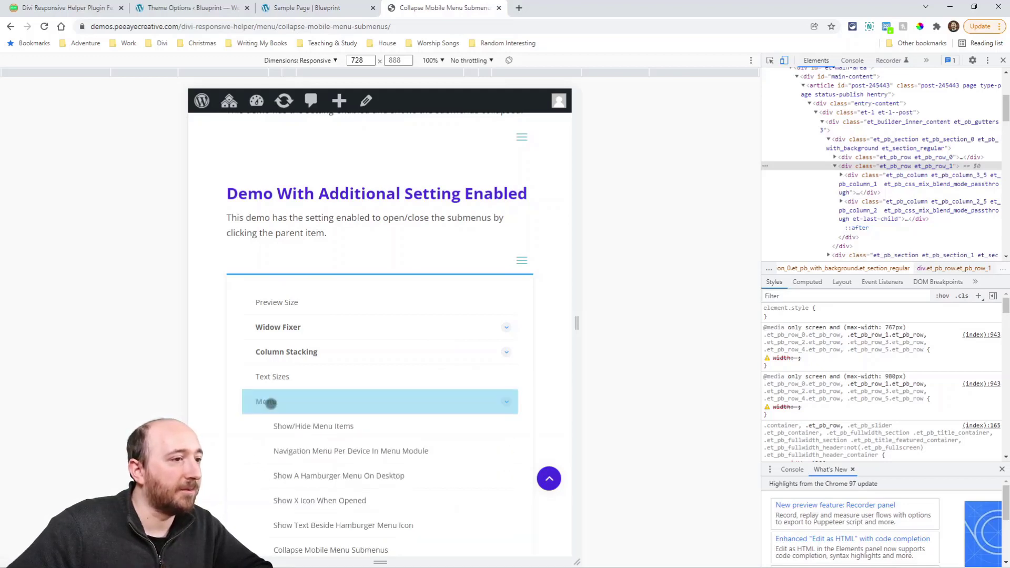
click(292, 403)
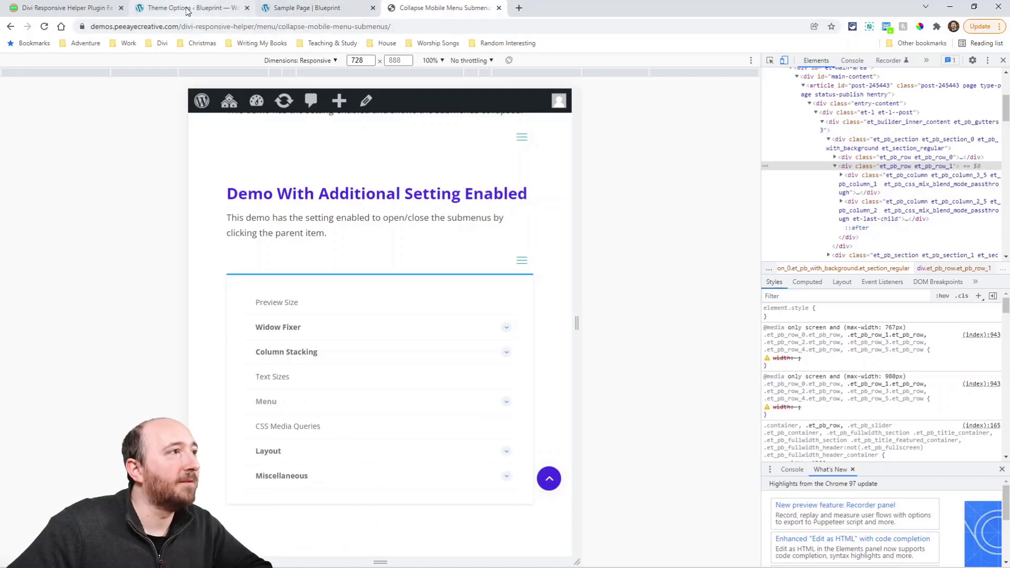
- Leave Open Submenus By Clicking Parent Menu Item enabled in Divi Theme Options after toggling it off and on
click(58, 7)
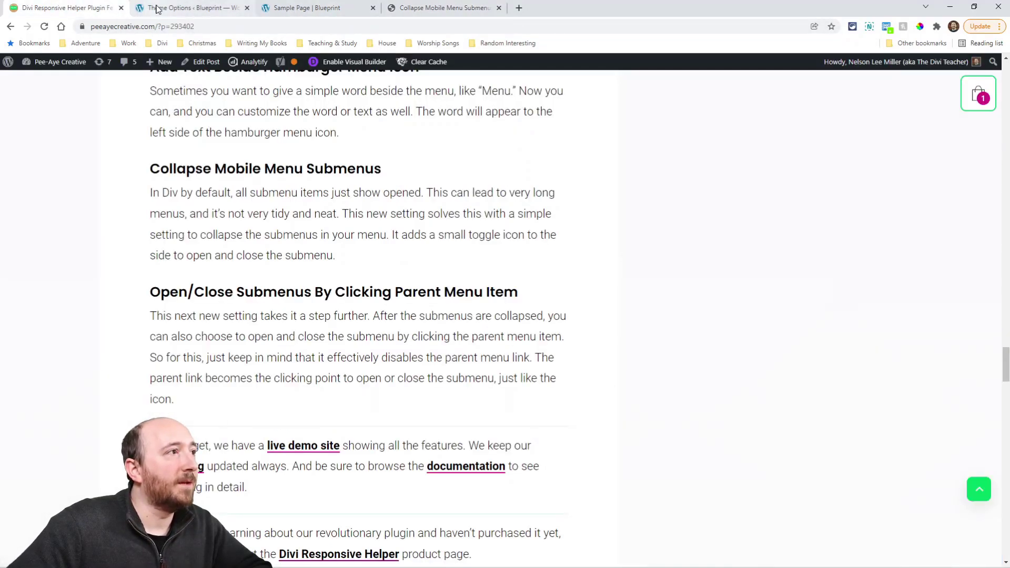
click(189, 7)
click(434, 436)
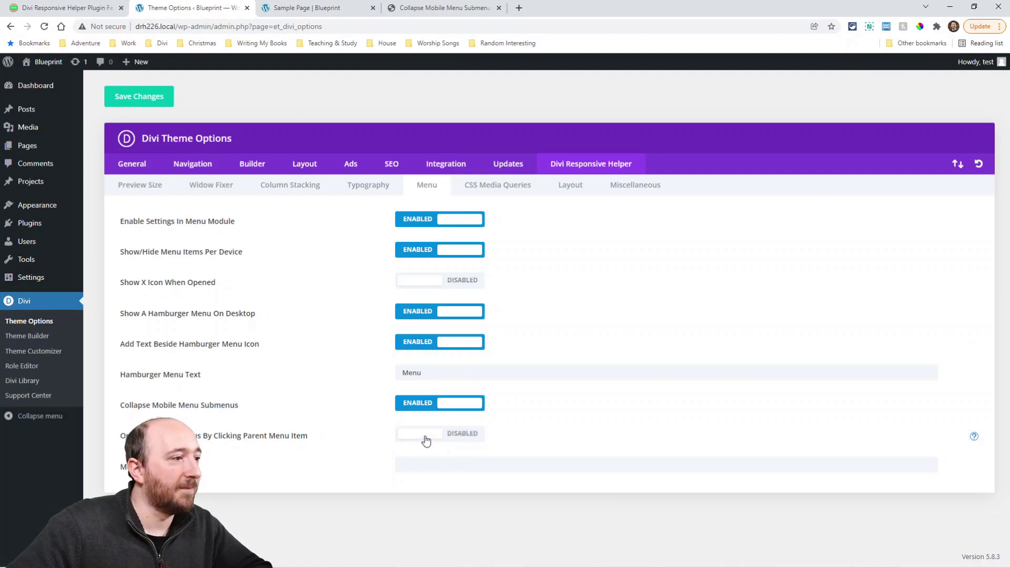
click(423, 438)
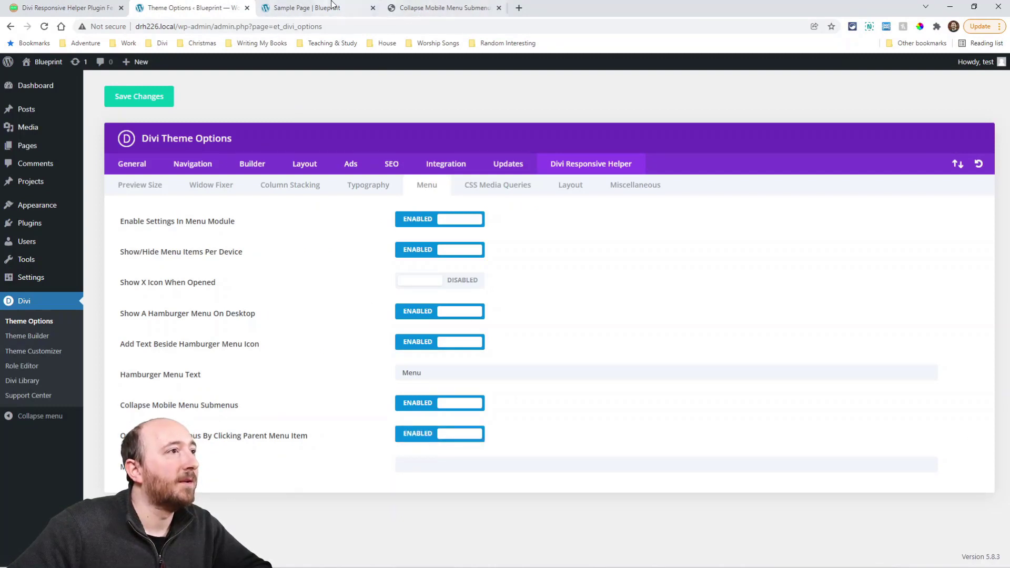
- Set Open/Close Submenus By Clicking Parent Menu Item to Yes in the sample page's Menu module
click(315, 7)
click(639, 325)
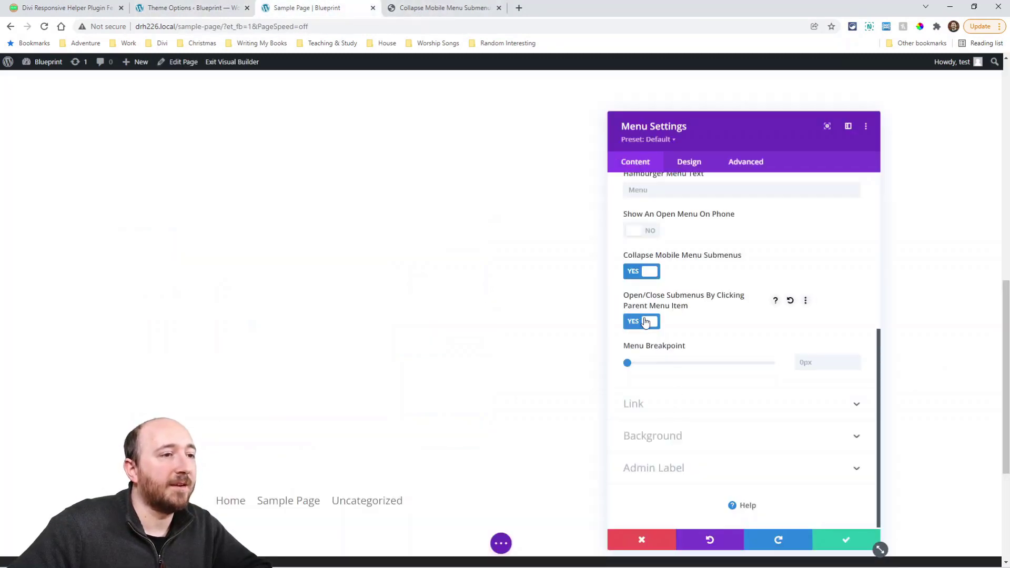
click(642, 329)
click(644, 327)
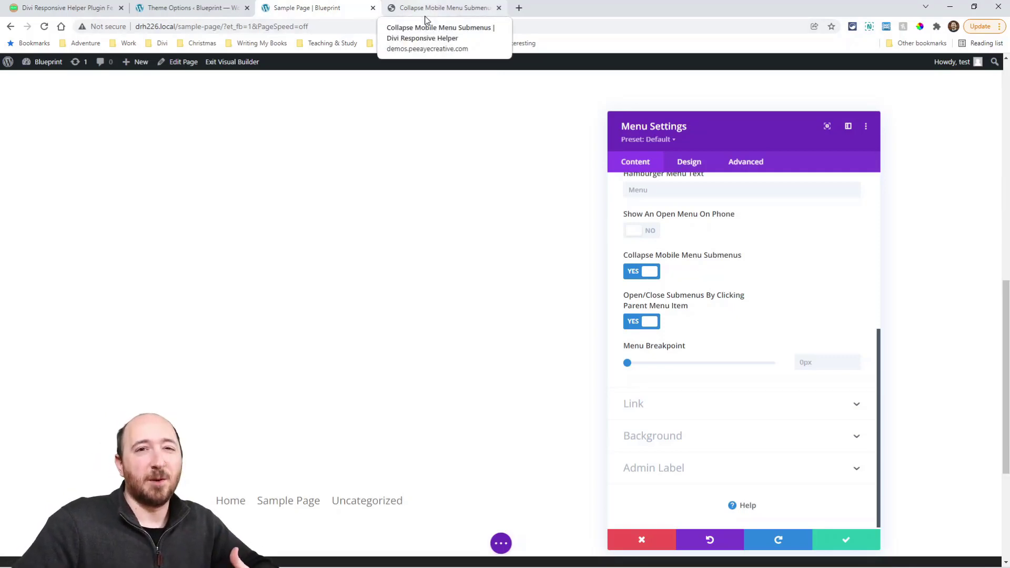
- Go back to the Pee-Aye Creative article and scroll to the product link and Responsive Helper 2.2 banner
click(55, 8)
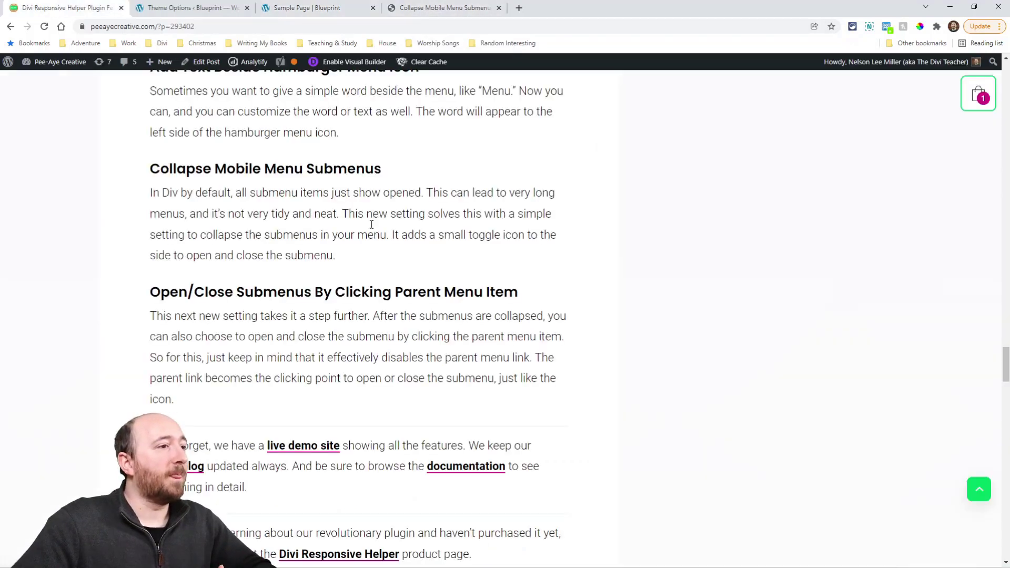
scroll(491, 326, up, 1)
scroll(574, 337, down, 3)
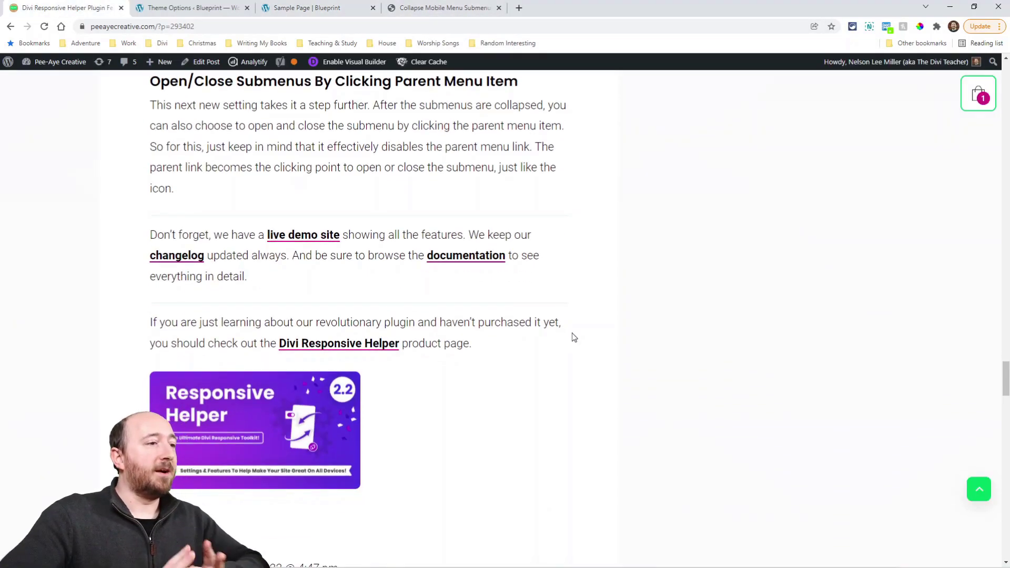